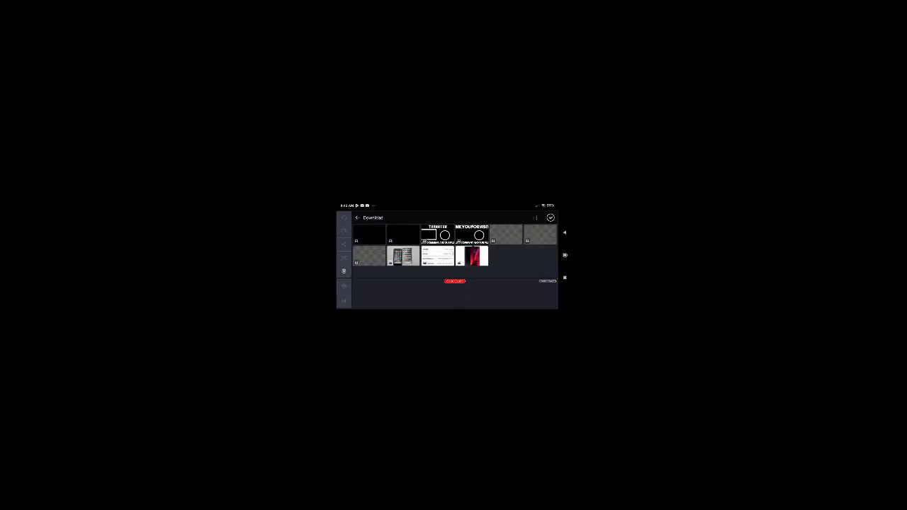
Step: Load the video (5) MKV intro and convert it to MP4 with the ultrafast preset
click(473, 256)
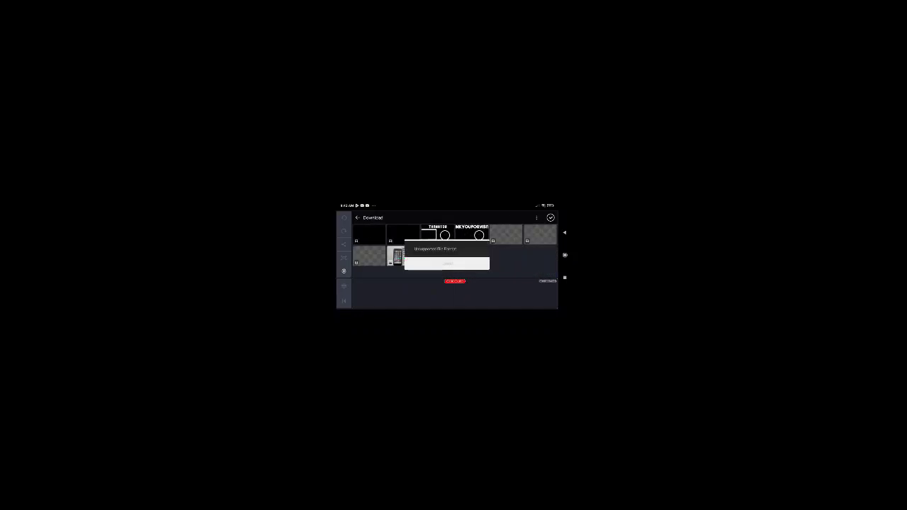
click(446, 263)
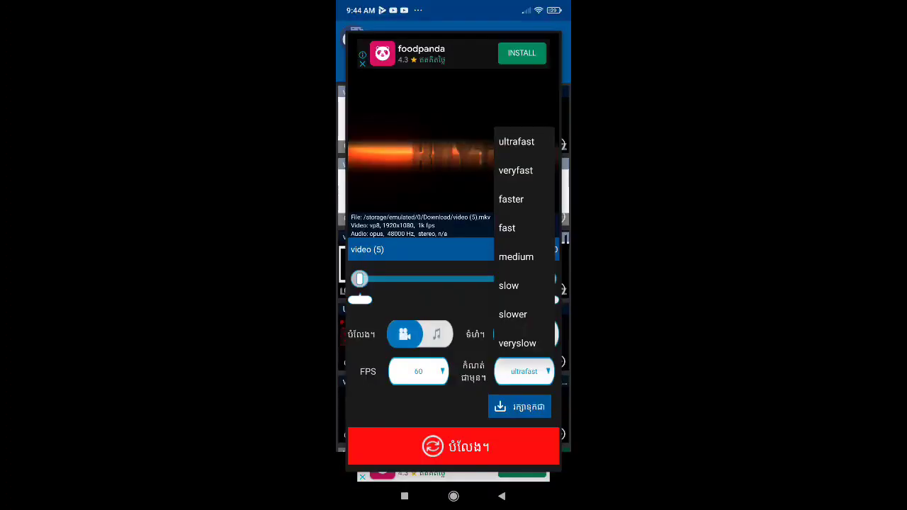
click(516, 142)
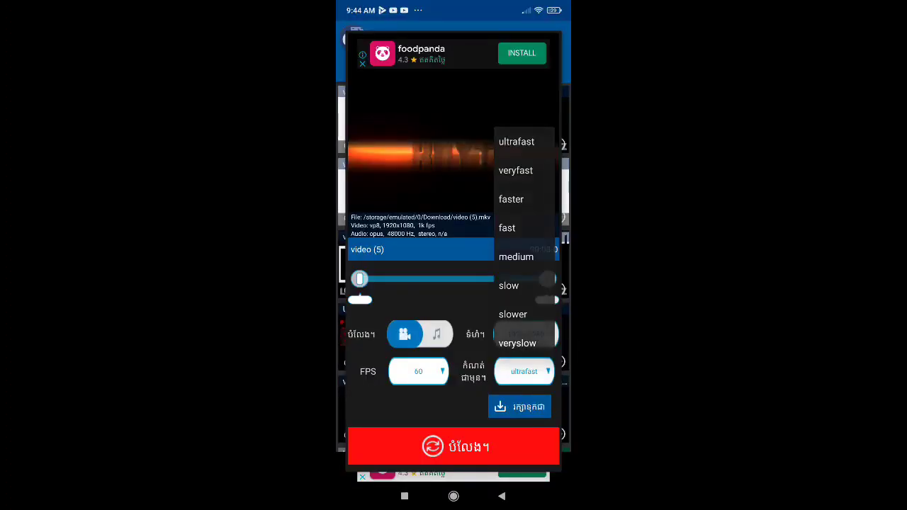
click(453, 447)
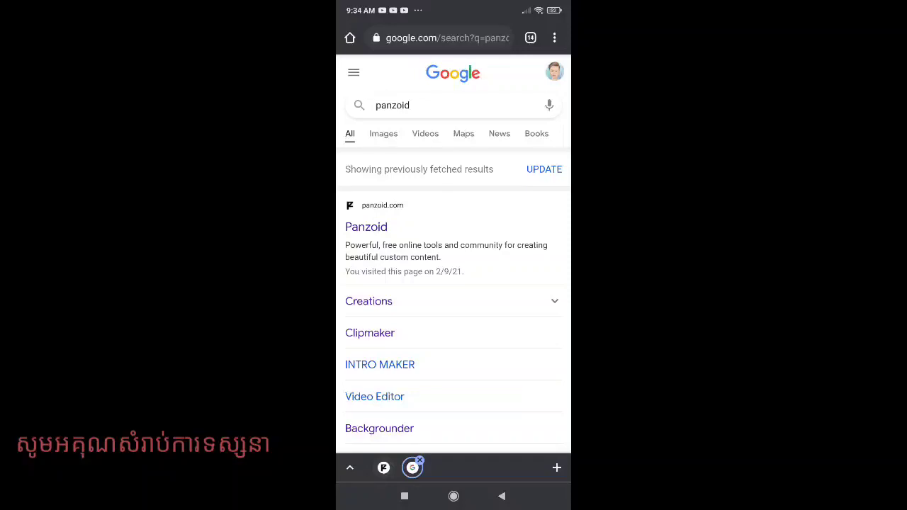
Step: Scroll the Google results for 'panzoid' down to the Panzoid site entry
scroll(453, 253, down, 1)
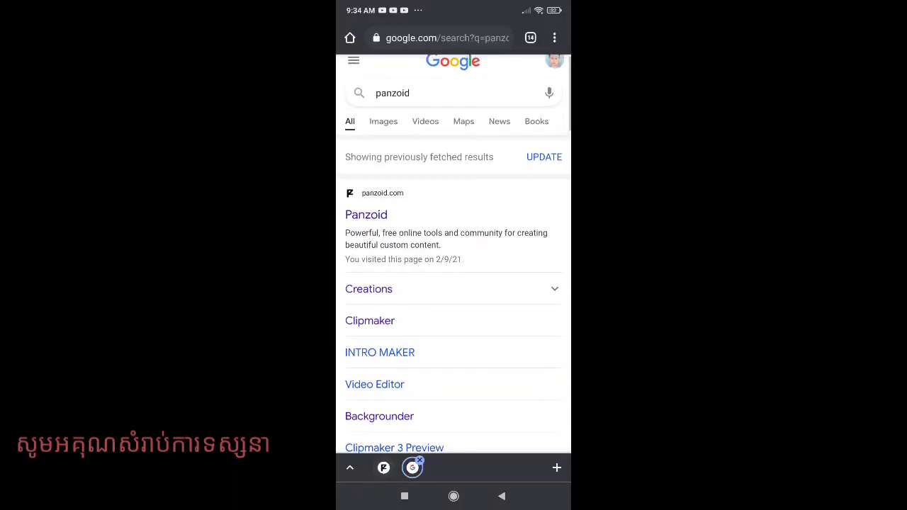
Step: Open the Panzoid website and scroll down its home page to the creations
click(366, 214)
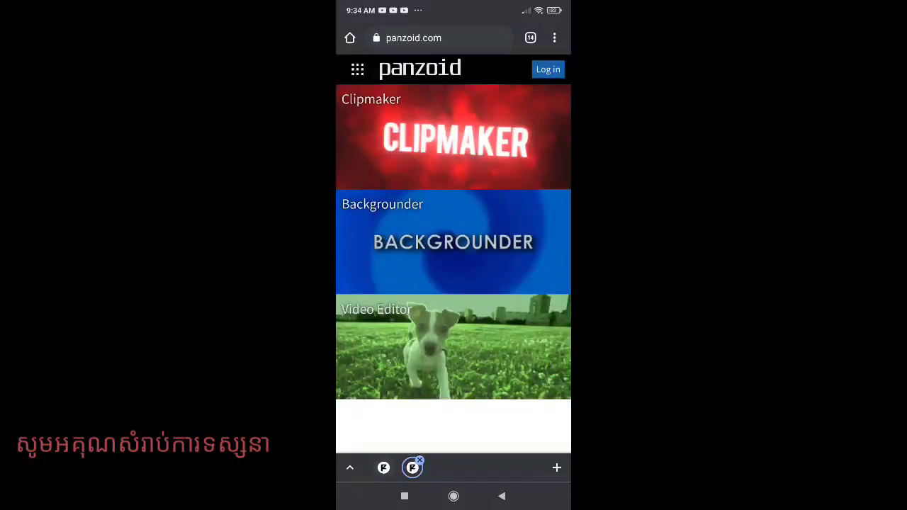
scroll(454, 269, down, 15)
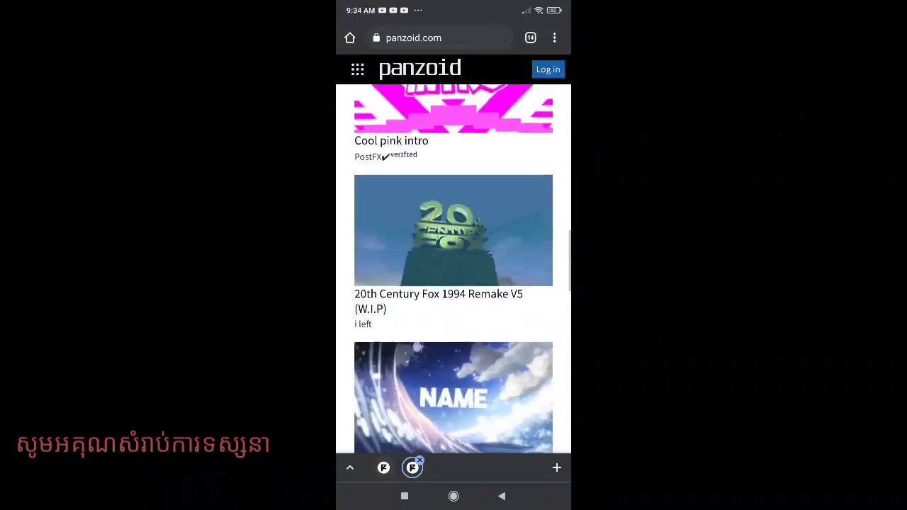
scroll(453, 269, down, 5)
scroll(453, 270, down, 3)
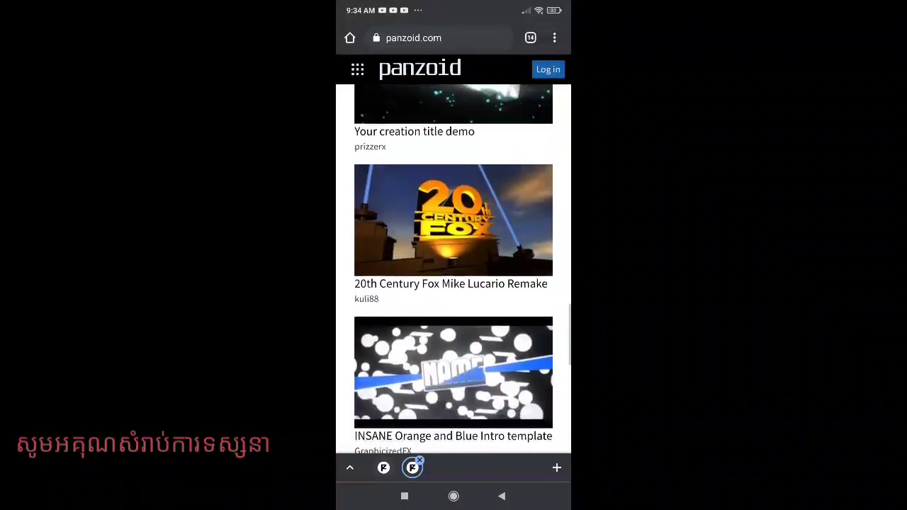
scroll(454, 269, down, 3)
scroll(454, 269, down, 3)
scroll(454, 269, down, 2)
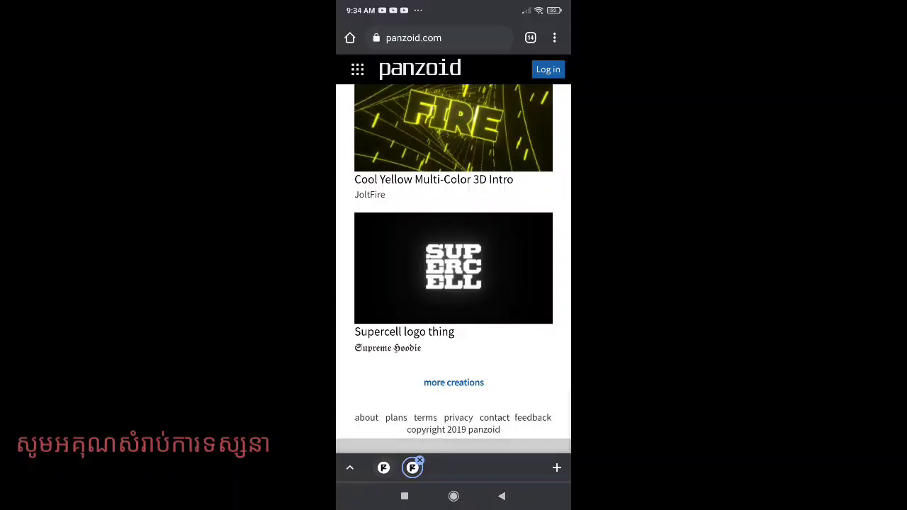
scroll(453, 269, up, 2)
scroll(453, 269, down, 1)
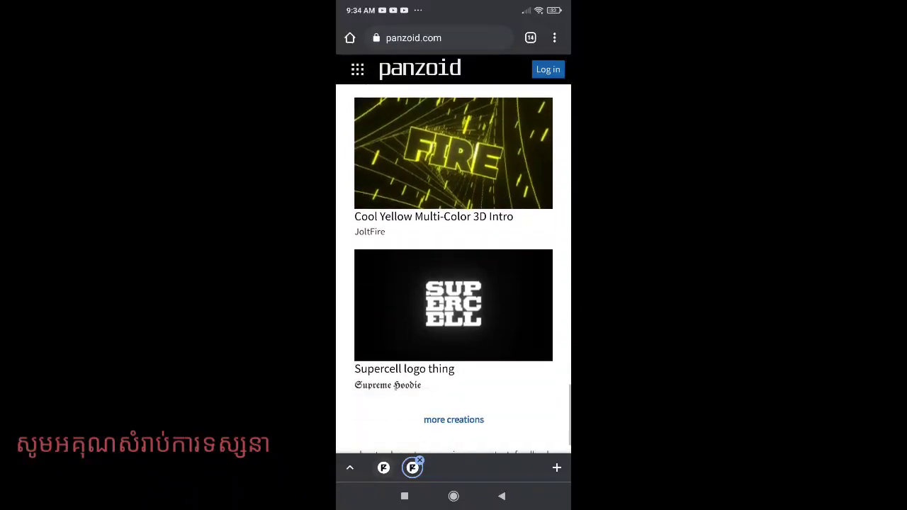
scroll(453, 269, down, 1)
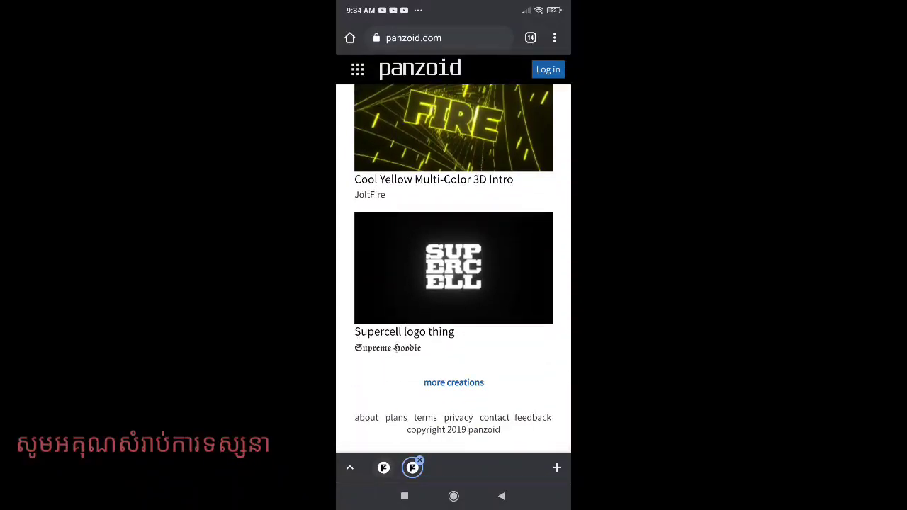
Step: Search all creations for 'pubg' and open the PUBG INYTROOOOOOO result
click(453, 382)
click(456, 104)
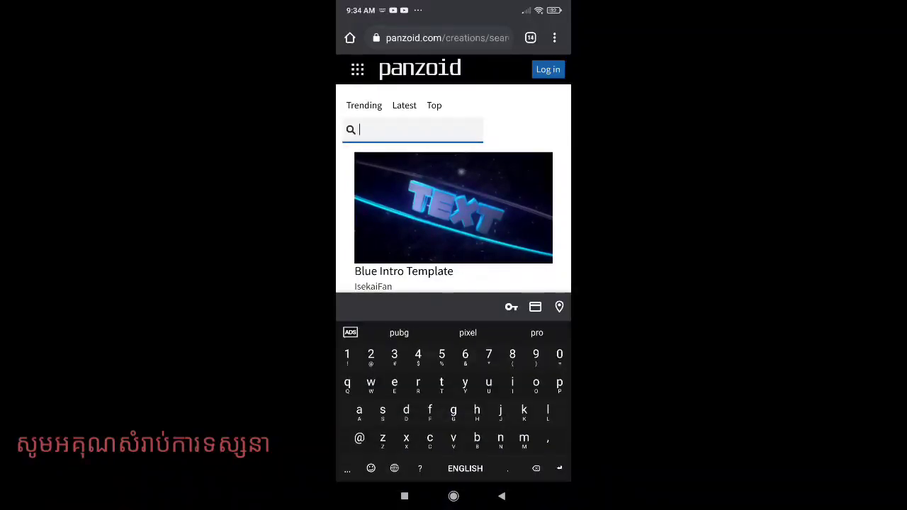
click(399, 332)
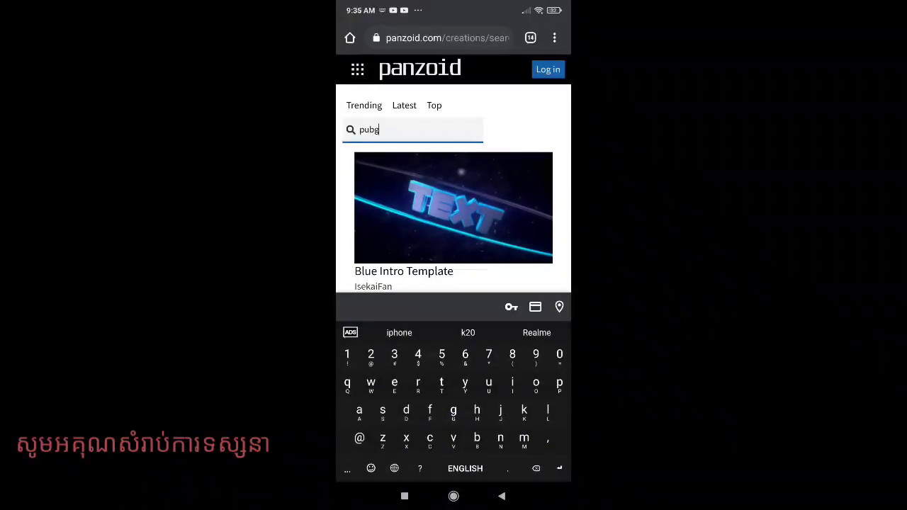
click(559, 469)
scroll(453, 284, down, 3)
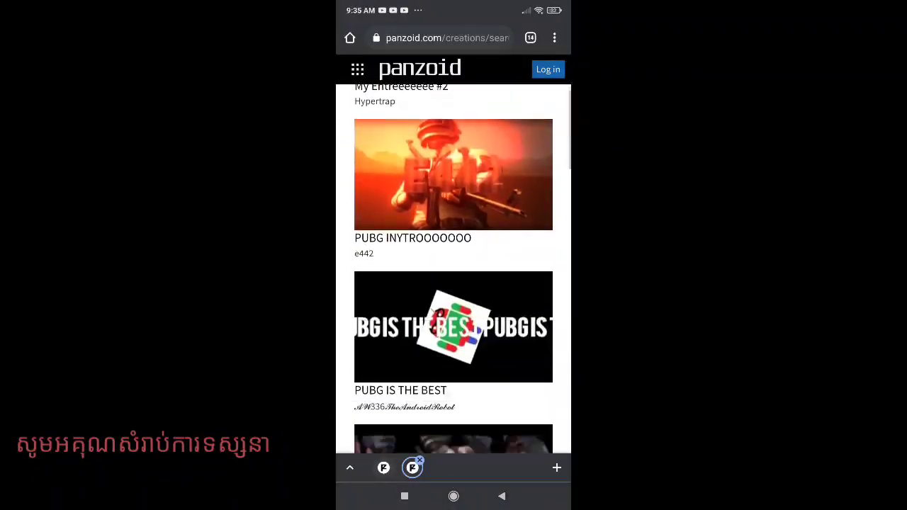
scroll(454, 283, down, 4)
scroll(453, 284, up, 2)
scroll(454, 270, up, 5)
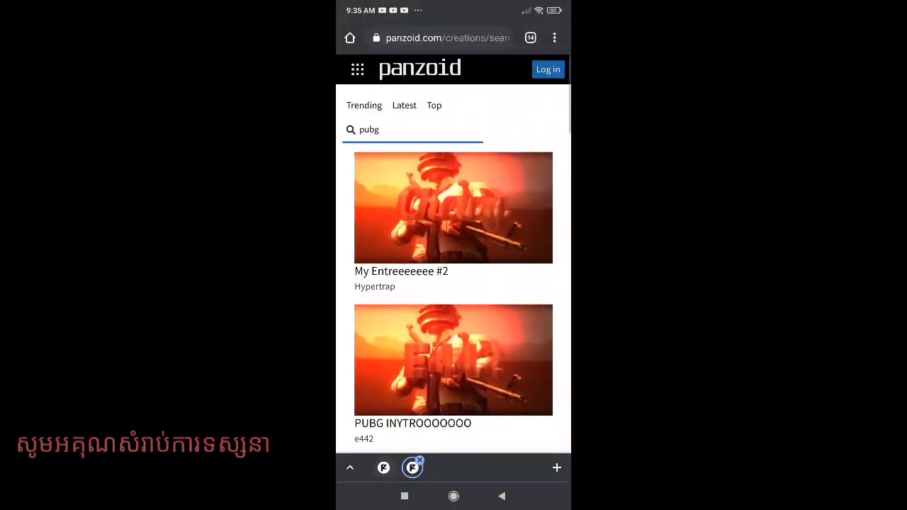
click(454, 207)
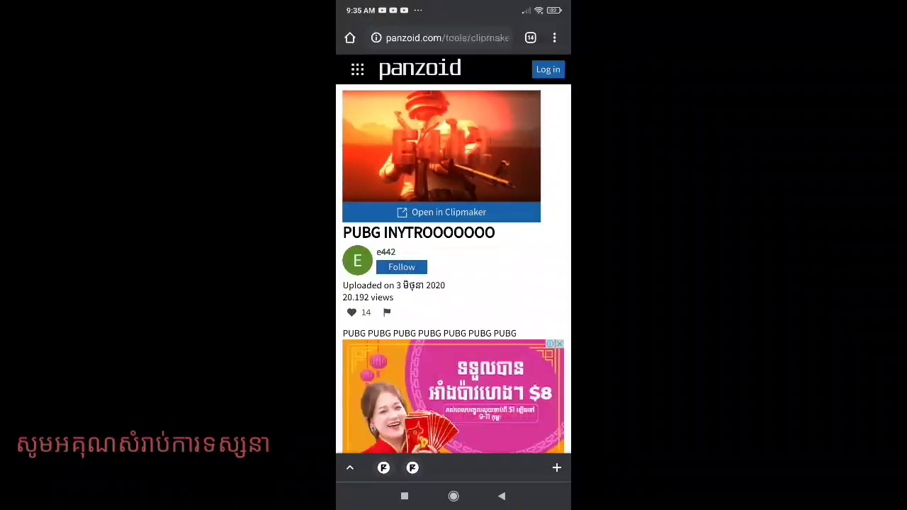
Step: Open the PUBG intro in Clipmaker and show its objects, including the Hand and Text groups
click(442, 212)
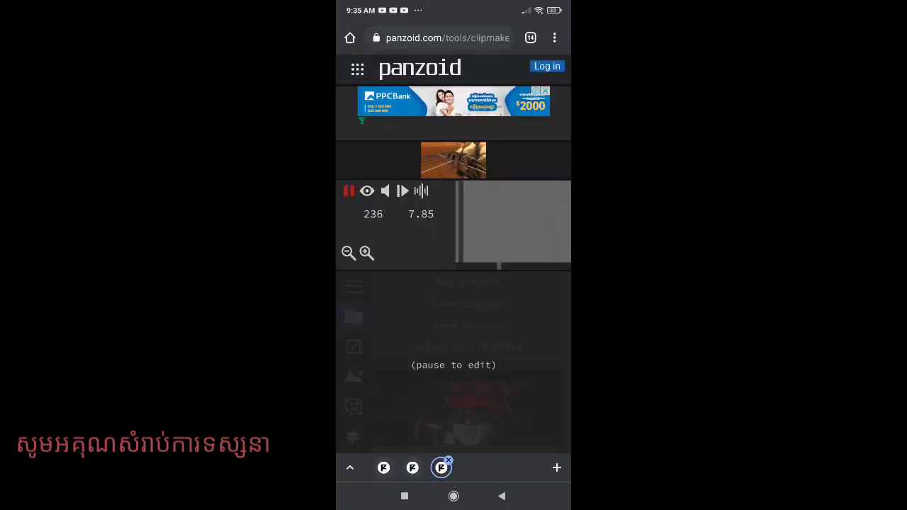
click(502, 496)
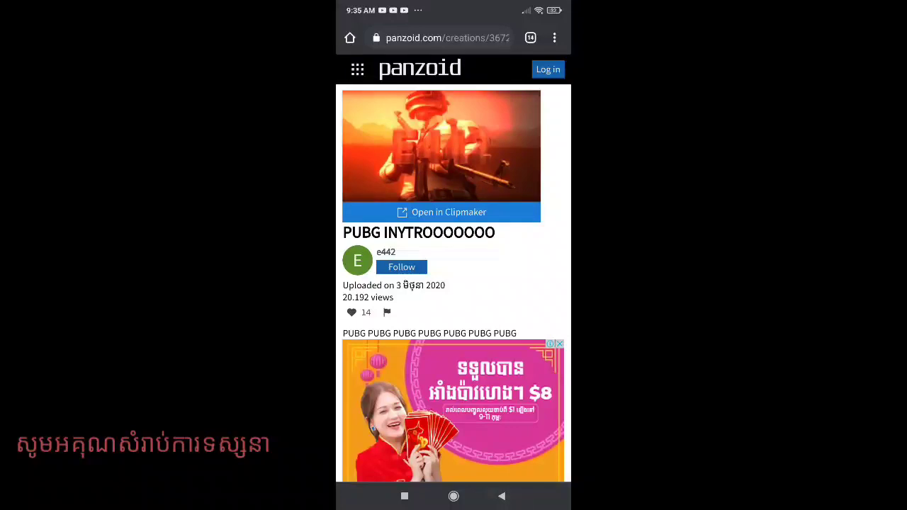
click(441, 212)
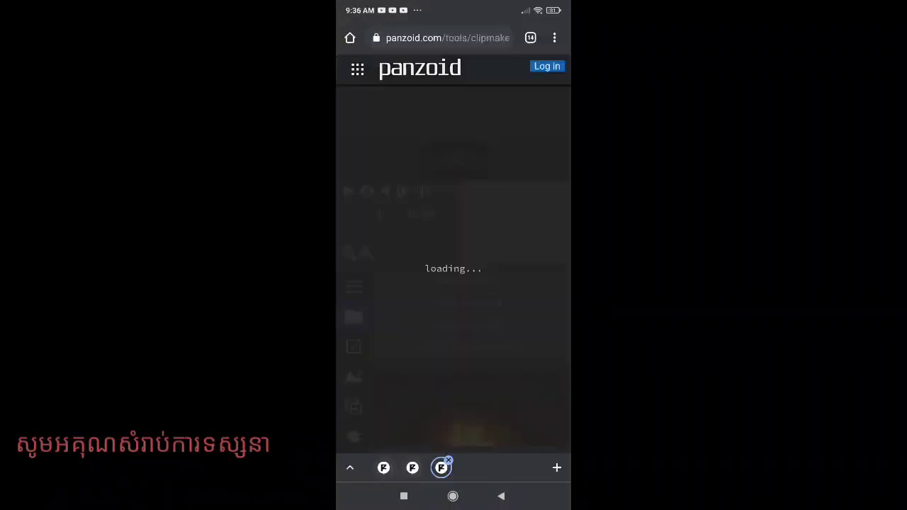
scroll(468, 360, down, 2)
scroll(468, 359, up, 2)
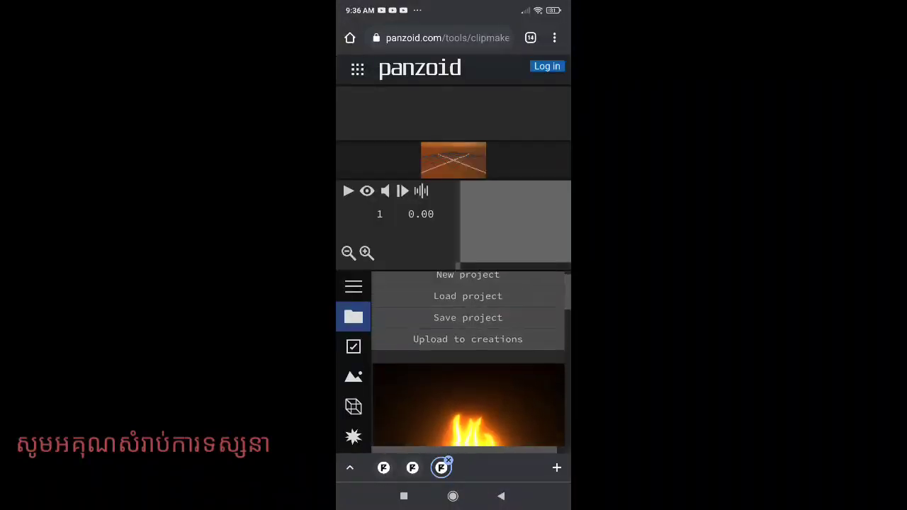
scroll(467, 360, down, 1)
scroll(468, 360, down, 2)
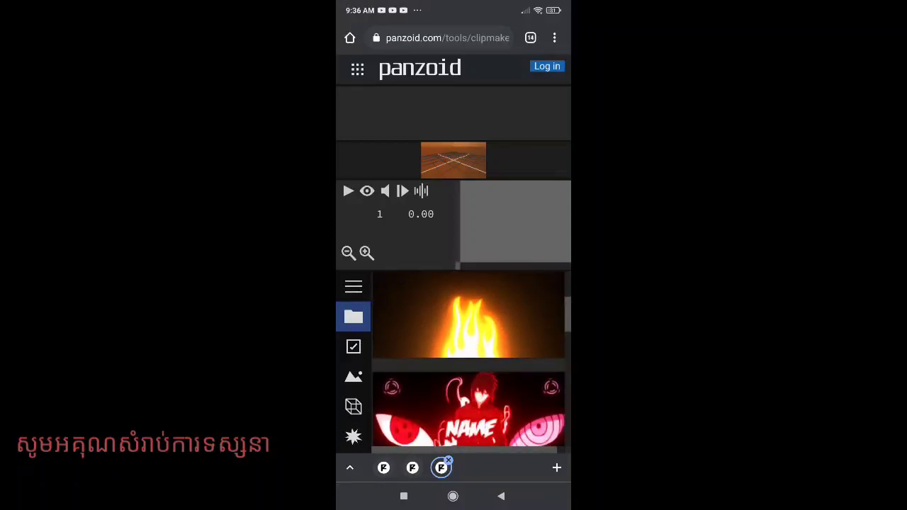
click(353, 406)
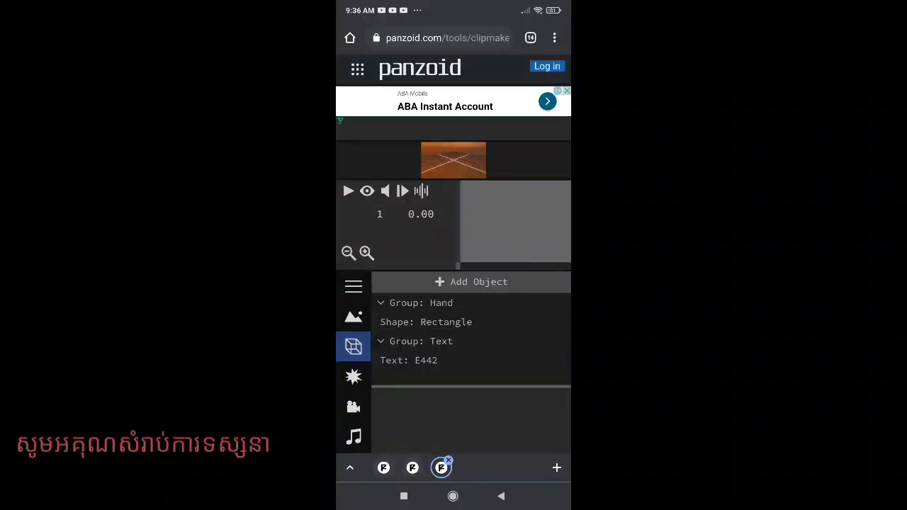
Step: Rename the Text group to KMYT
click(421, 341)
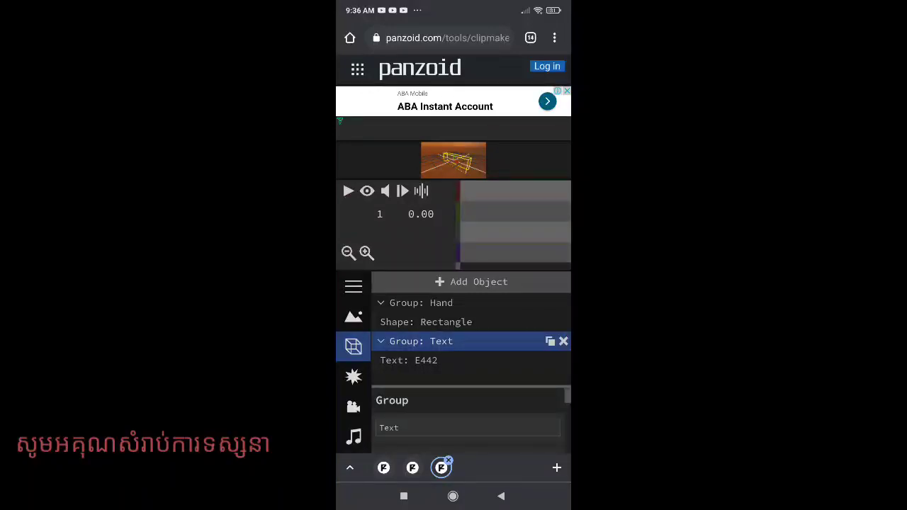
click(468, 427)
key(BackSpace)
key(BackSpace)
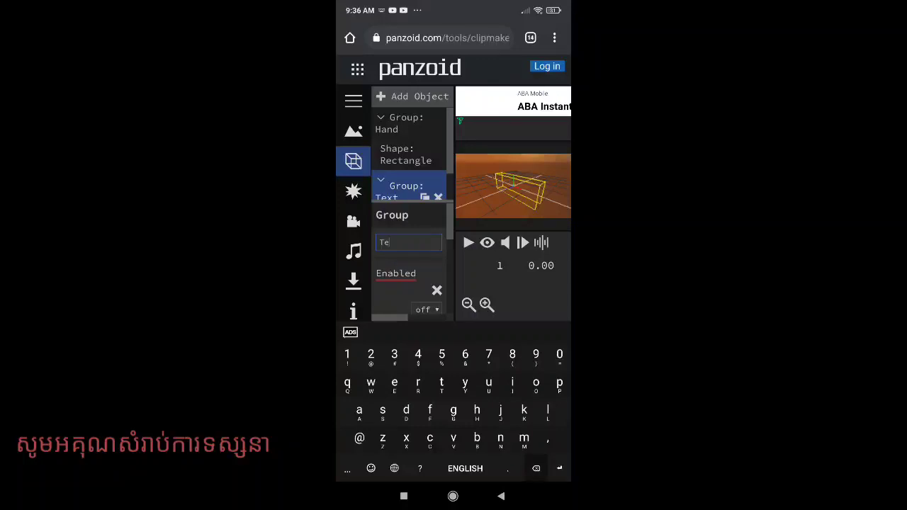
key(BackSpace)
key(BackSpace)
text(K)
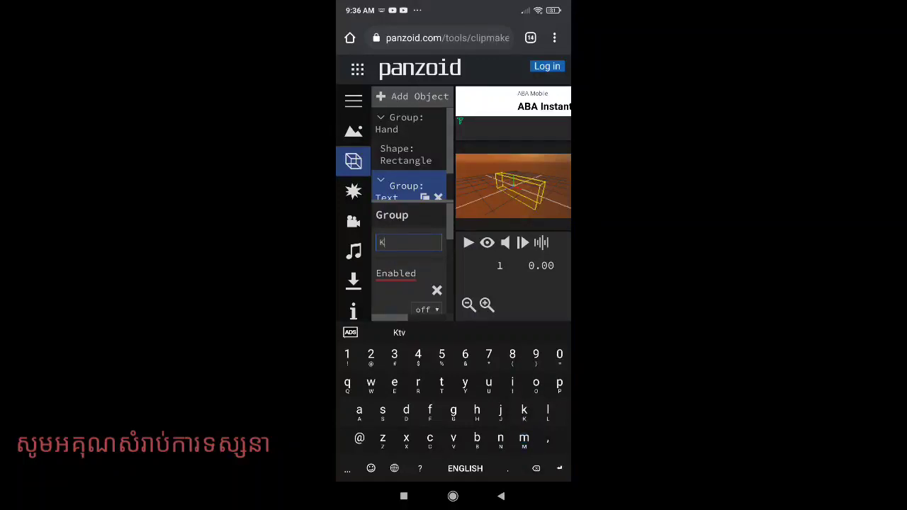
text(M)
text(YT)
key(Return)
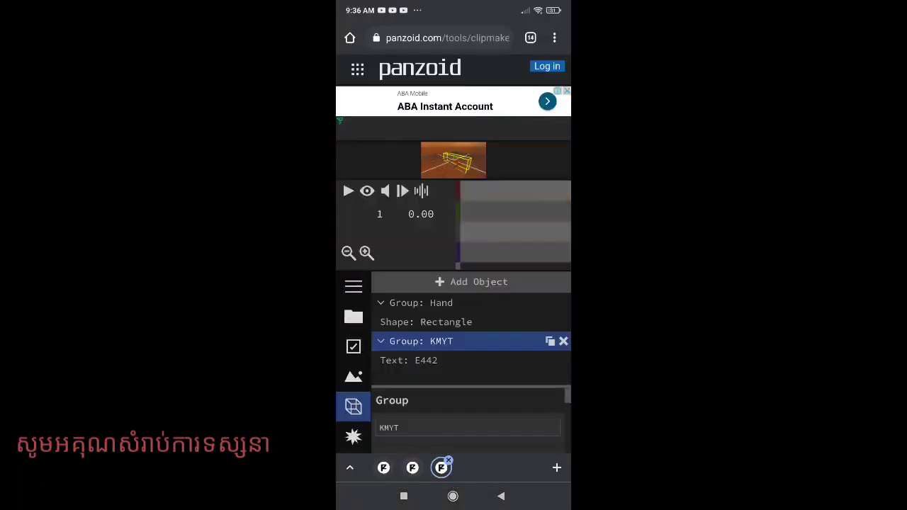
Step: Replace the 3D text E442 with KKYT
click(409, 360)
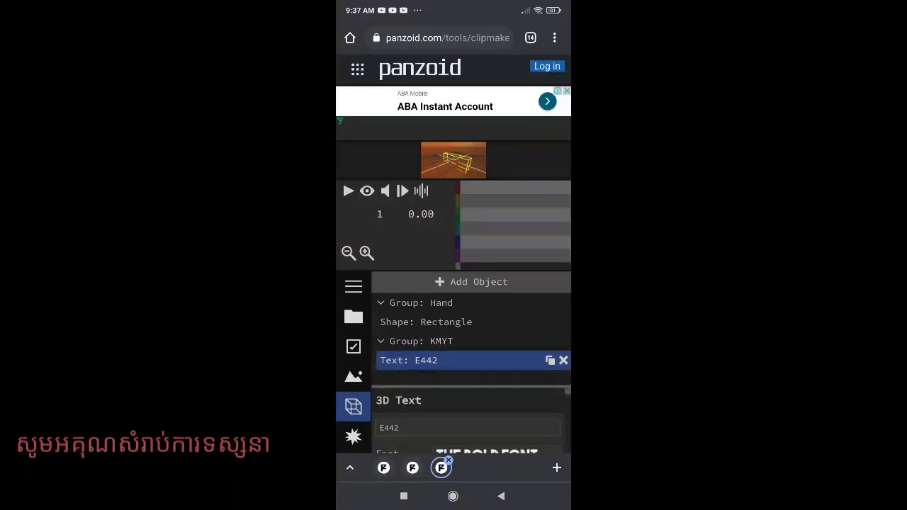
click(467, 427)
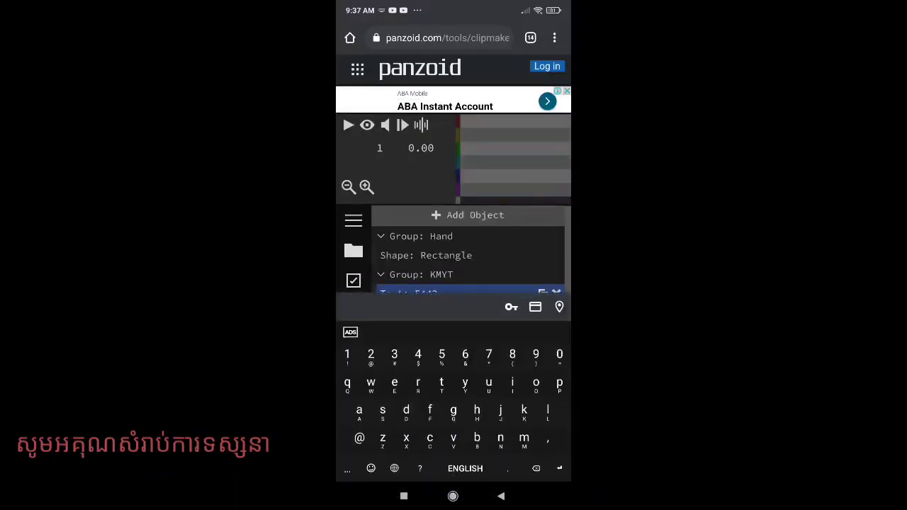
key(BackSpace)
key(BackSpace)
key(BackSpace)
key(BackSpace)
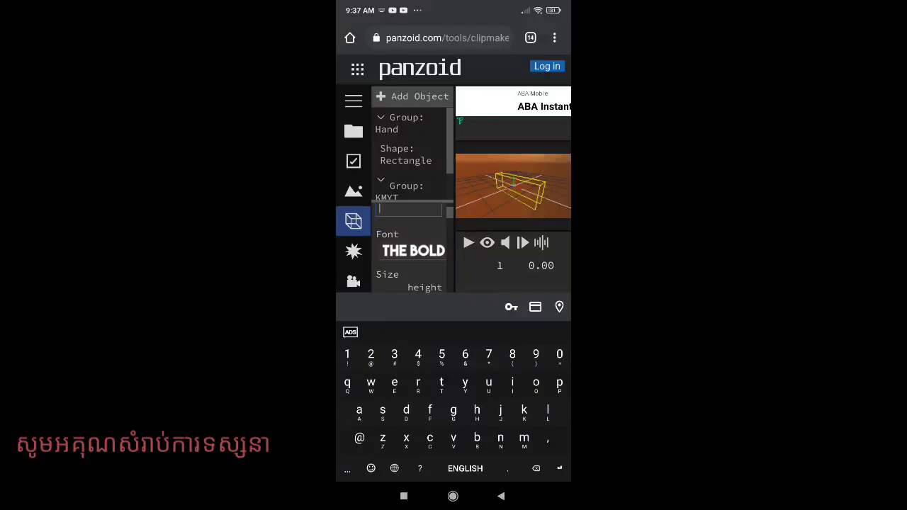
text(KK)
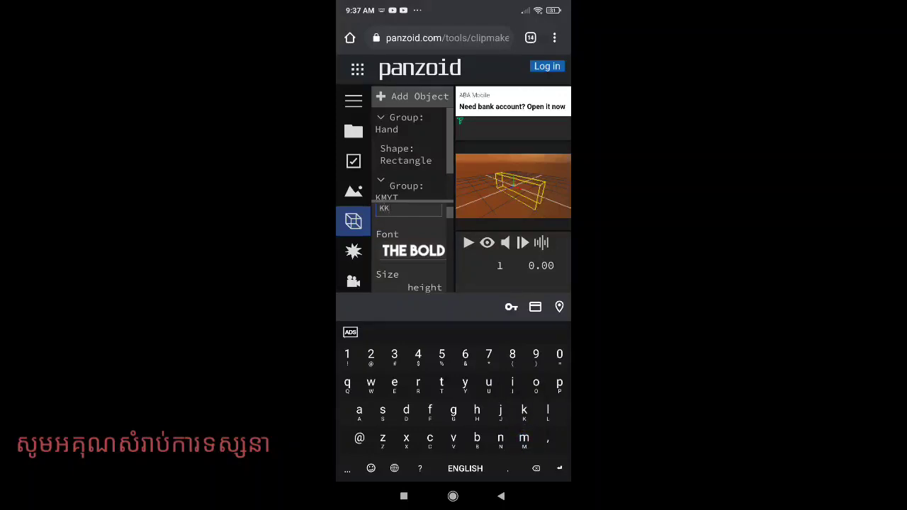
text(YT)
Step: Set the text's font to ABSENDER, after briefly trying baloo bhaina
click(413, 250)
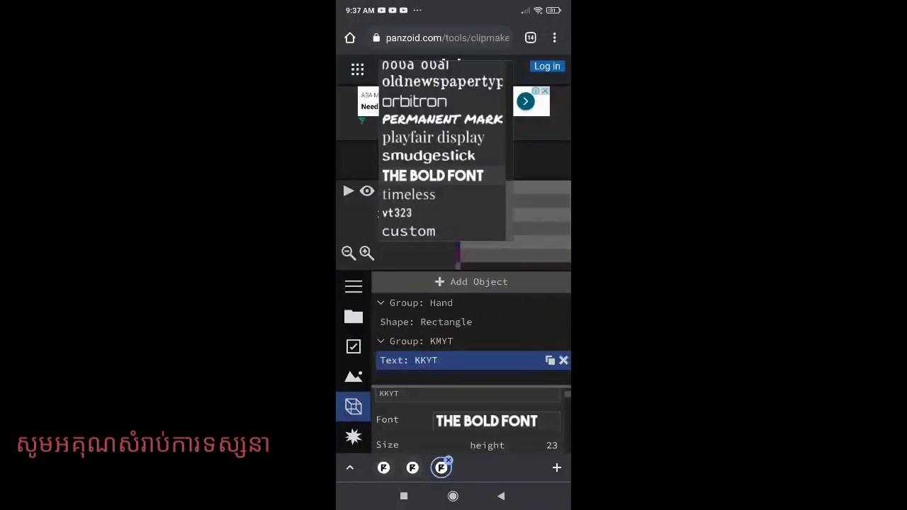
scroll(443, 150, up, 10)
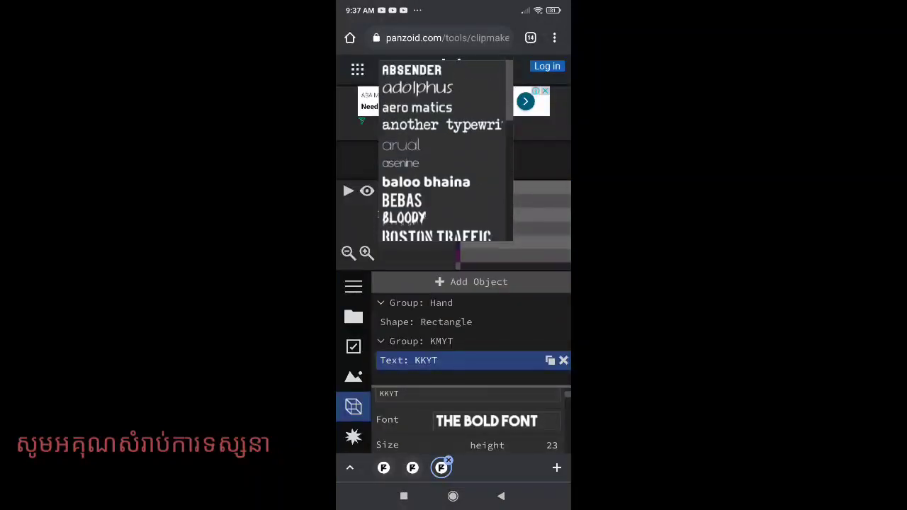
click(426, 182)
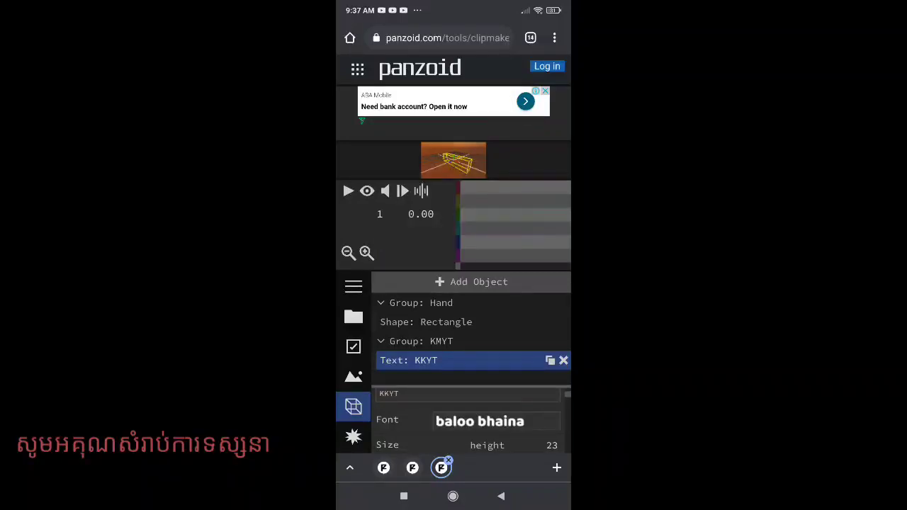
drag(425, 360, 425, 341)
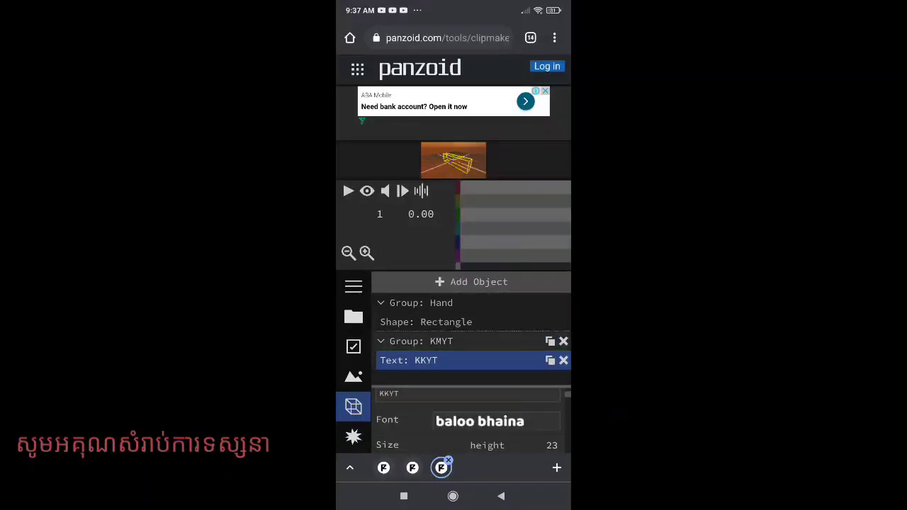
click(480, 421)
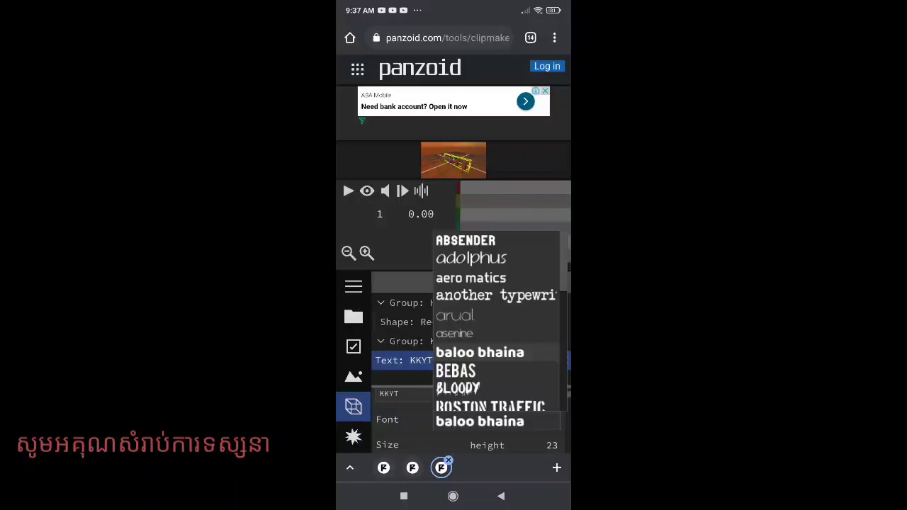
click(466, 240)
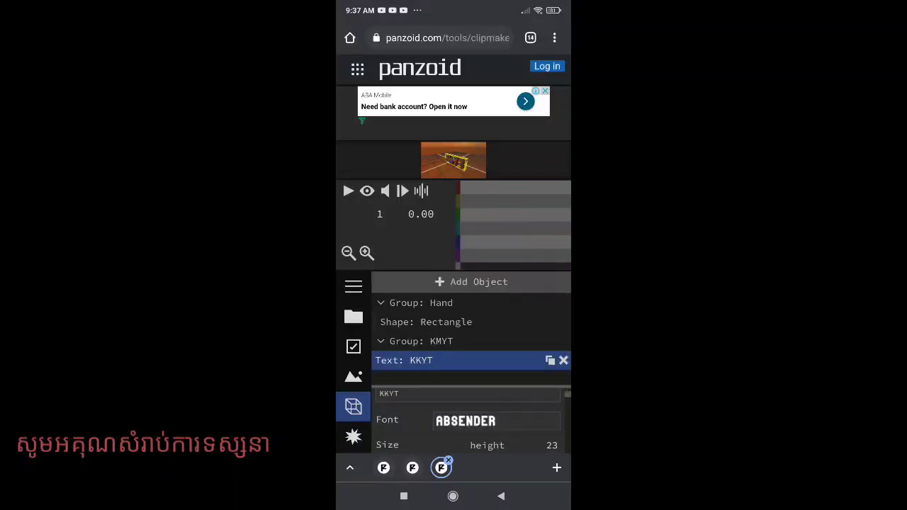
Step: Correct the 3D text from KKYT to KMYT
click(393, 394)
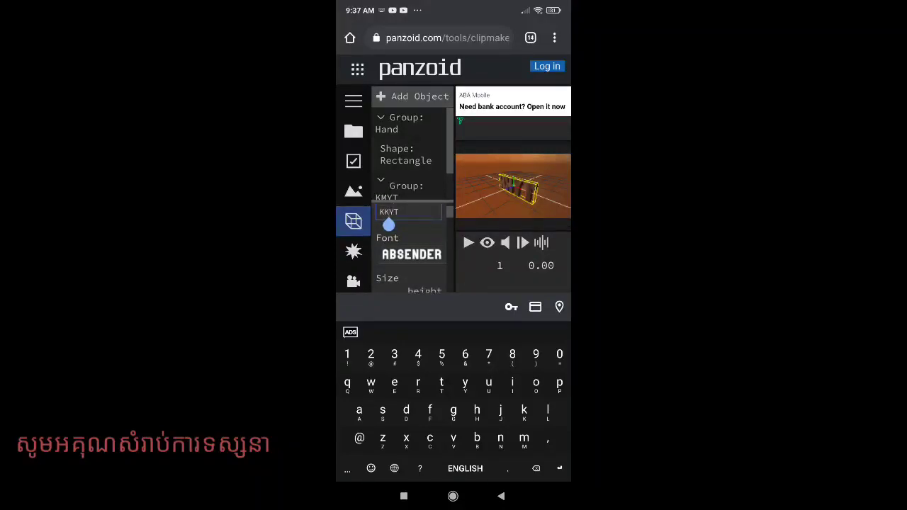
key(BackSpace)
text(M)
key(Return)
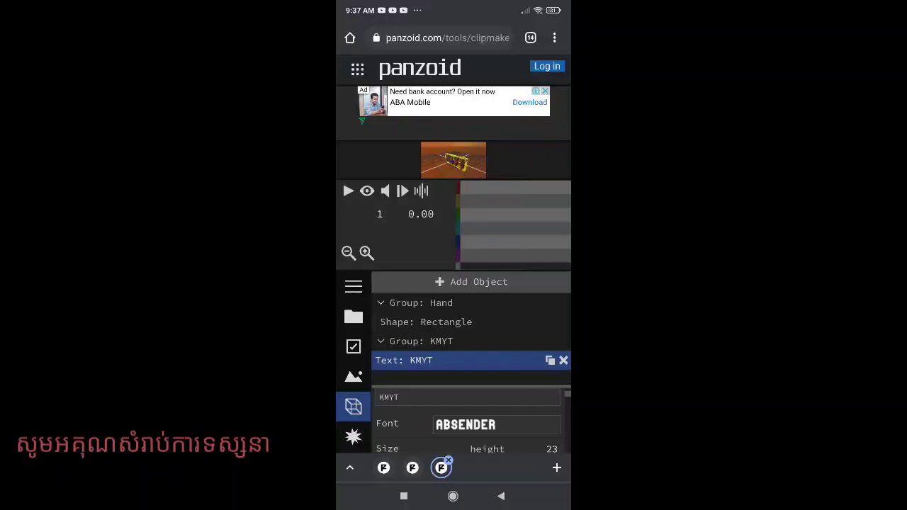
Step: Check the Basic video settings and keep the resolution at 1920x1080
click(353, 317)
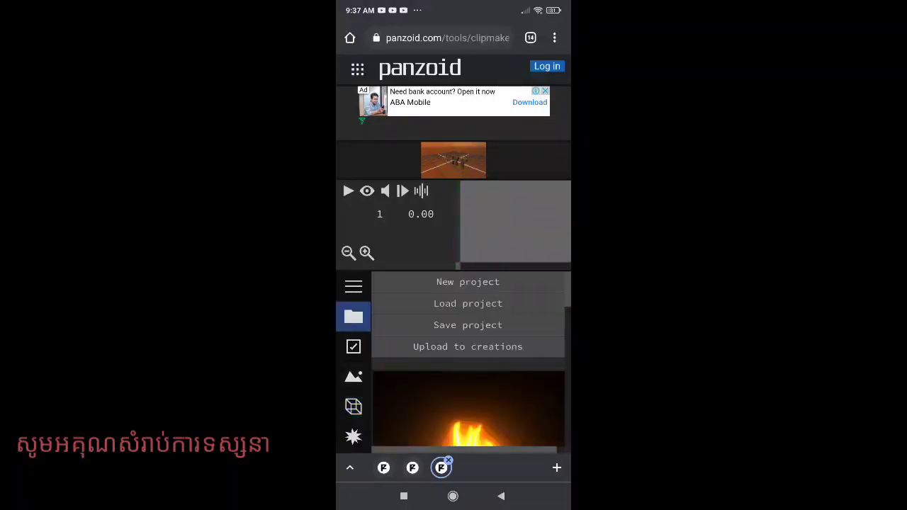
click(353, 347)
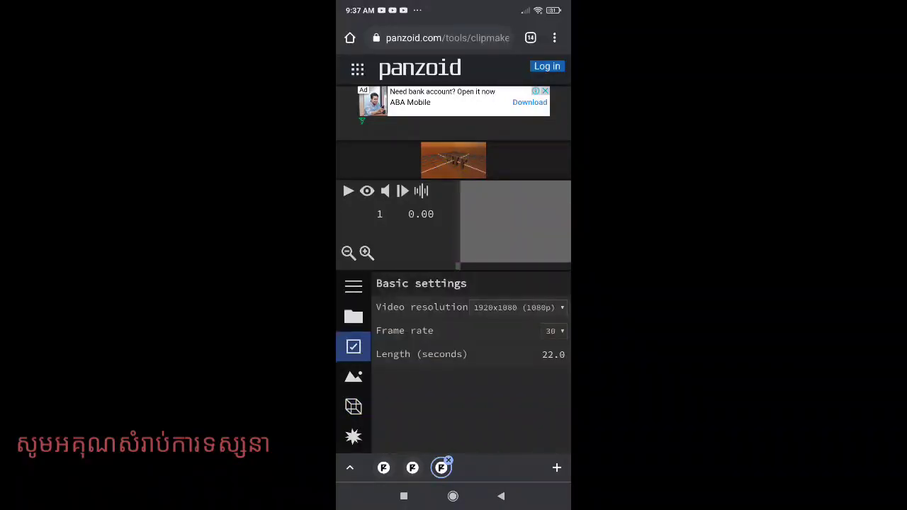
click(520, 307)
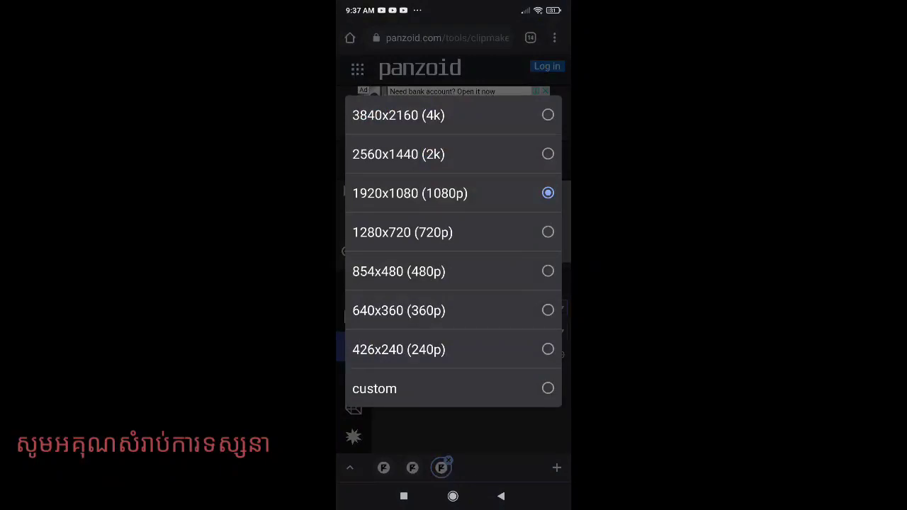
click(409, 193)
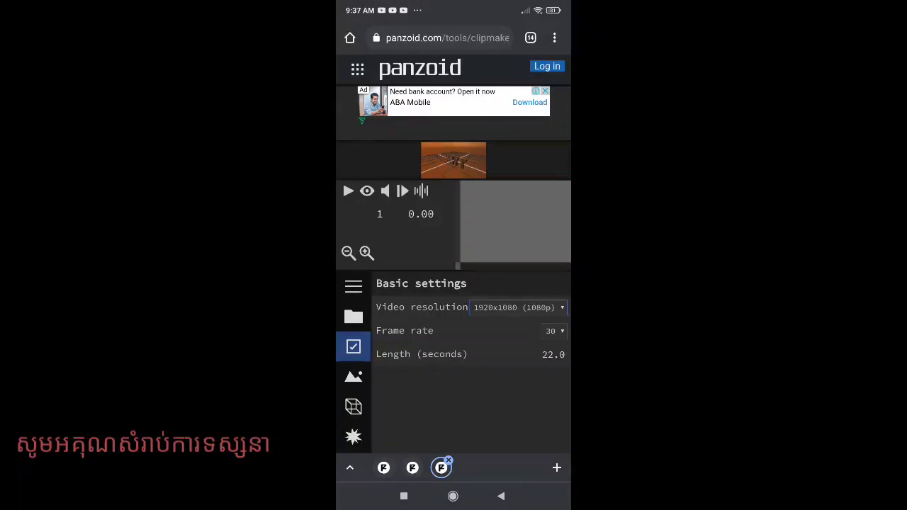
Step: Move on to the download settings, set to balanced mode and .mkv format
click(353, 406)
click(353, 406)
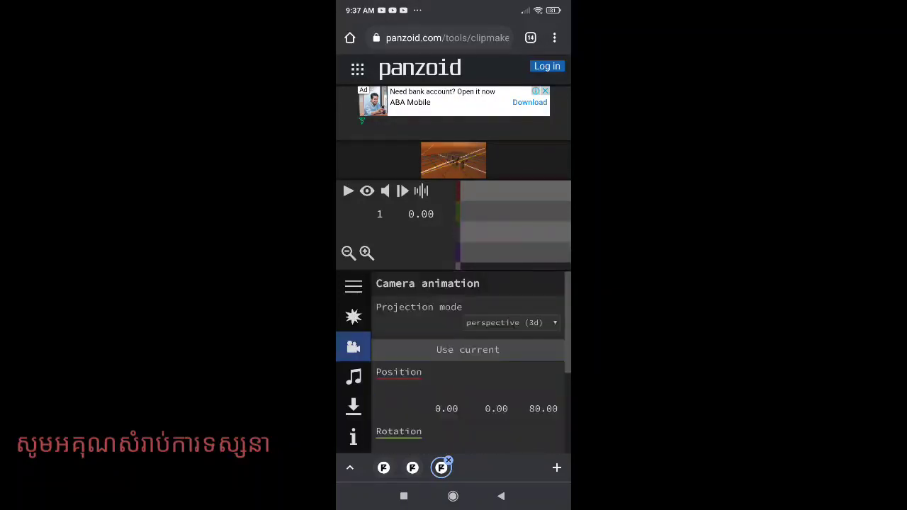
click(353, 406)
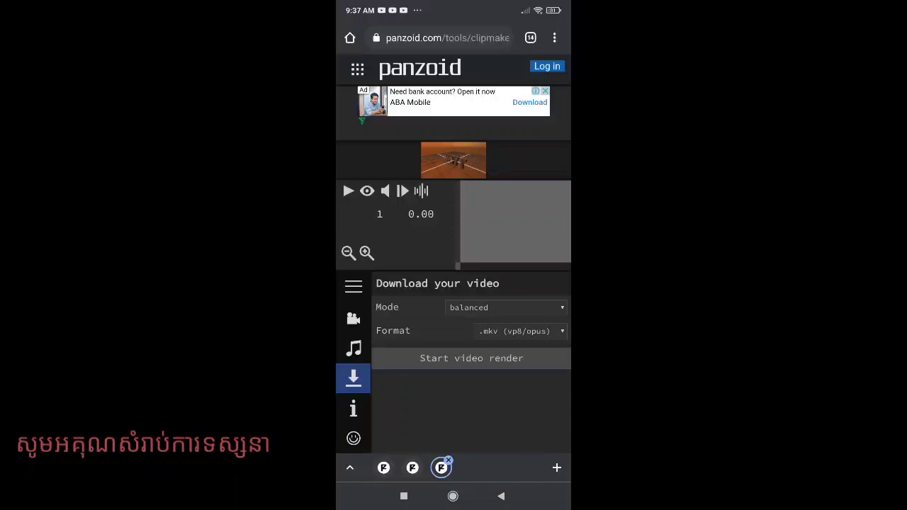
Step: Render the intro, download it as video (5).mkv, and open the downloaded file
click(471, 358)
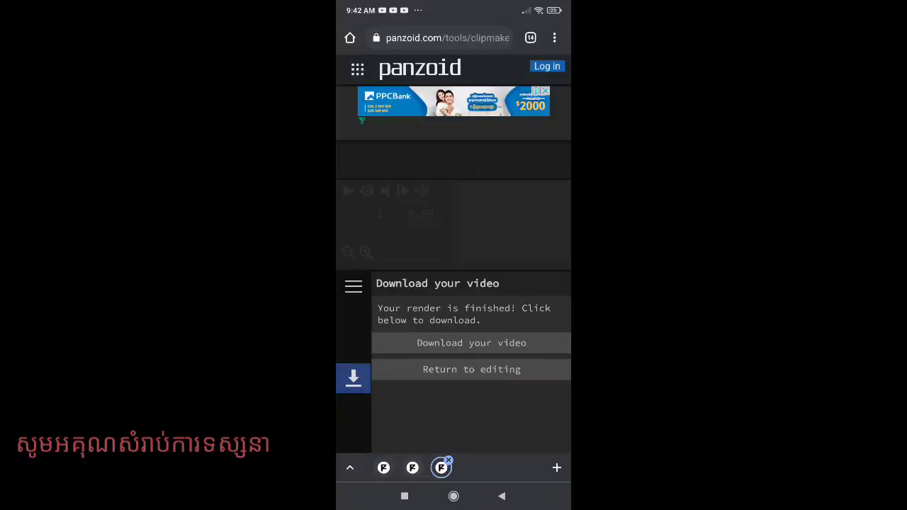
click(471, 343)
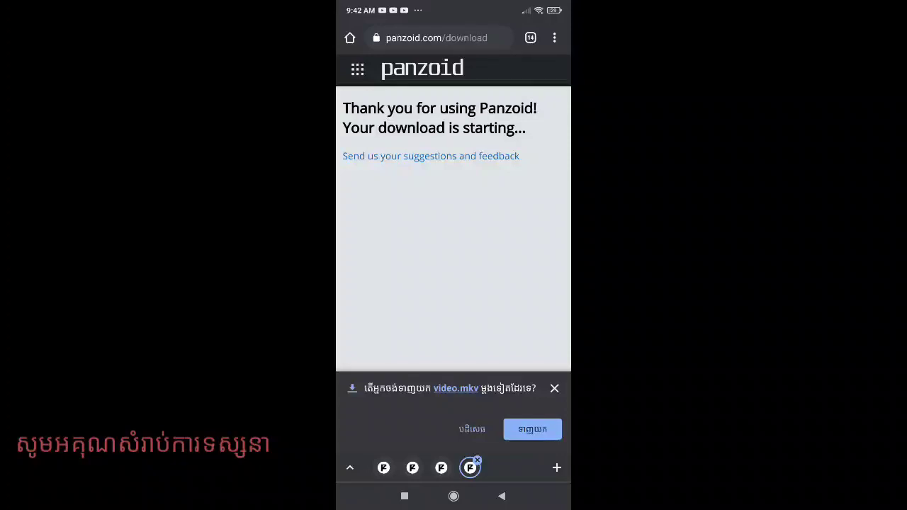
click(532, 430)
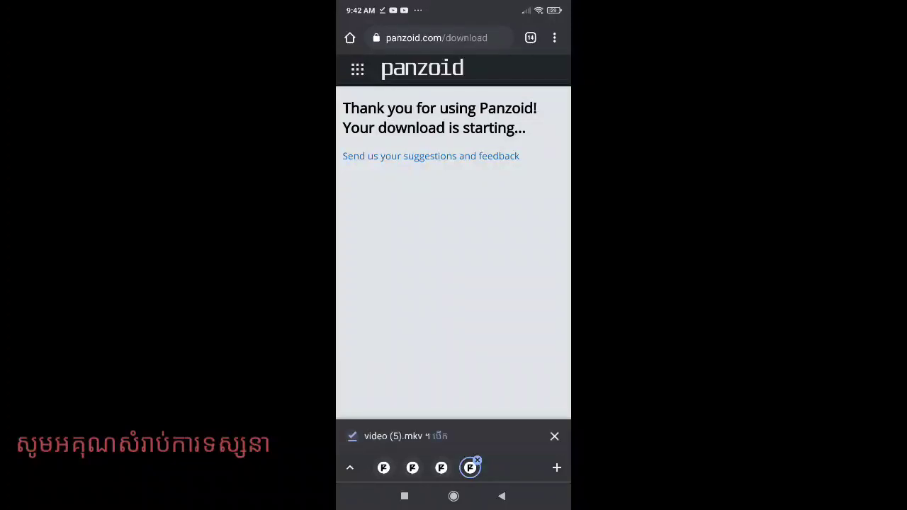
click(440, 436)
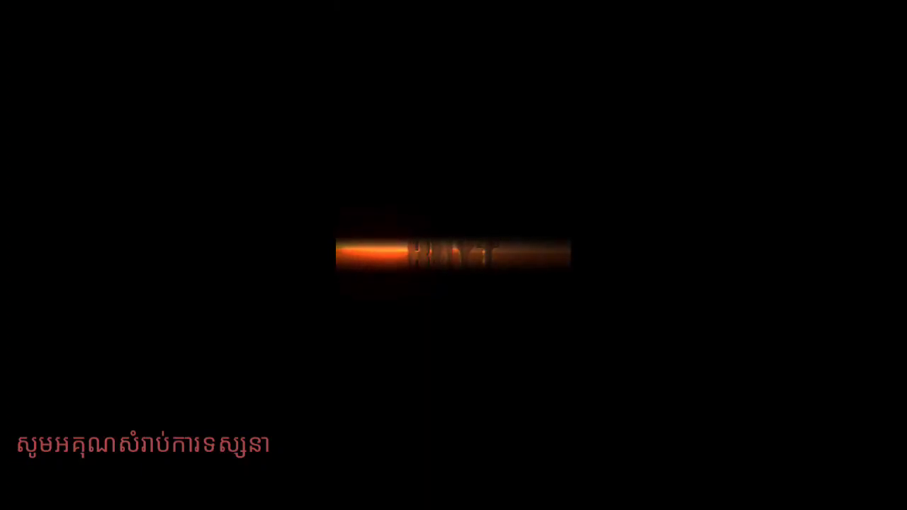
Step: Lower the playback volume and pause the intro video
key(Up)
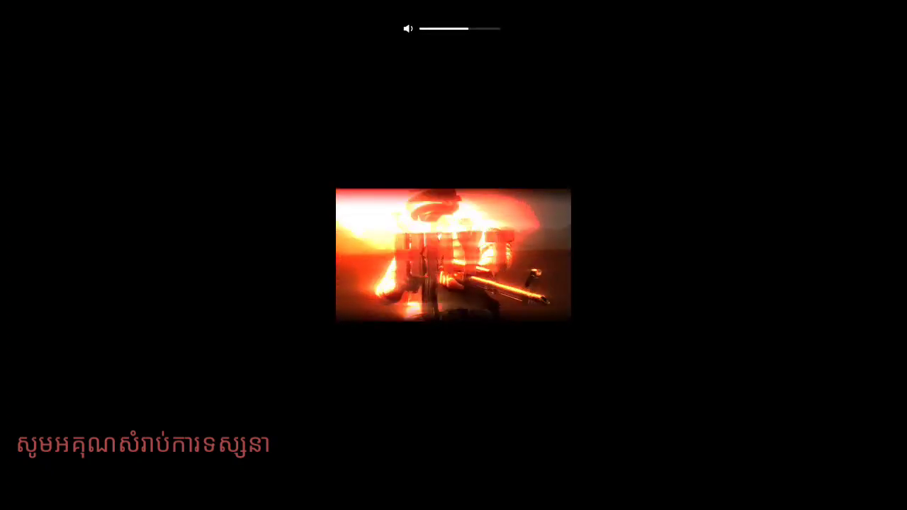
key(Down)
key(Down)
key(Down)
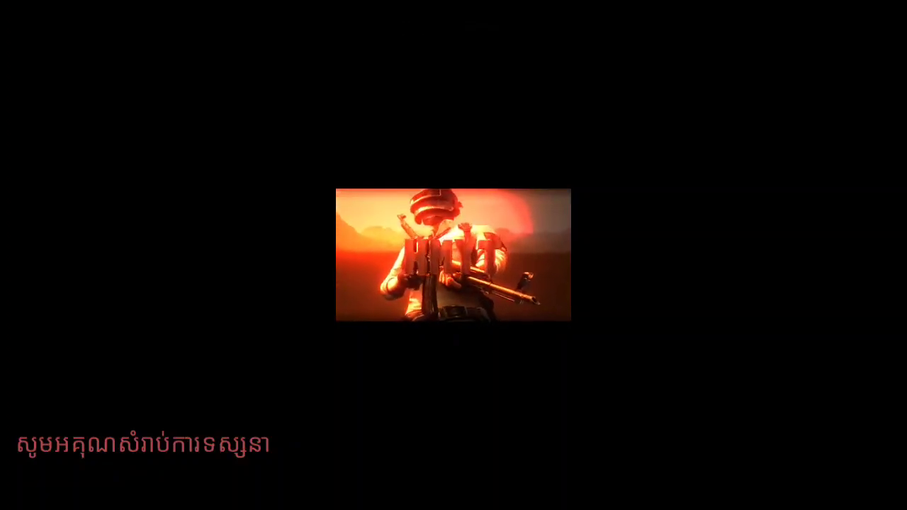
click(454, 255)
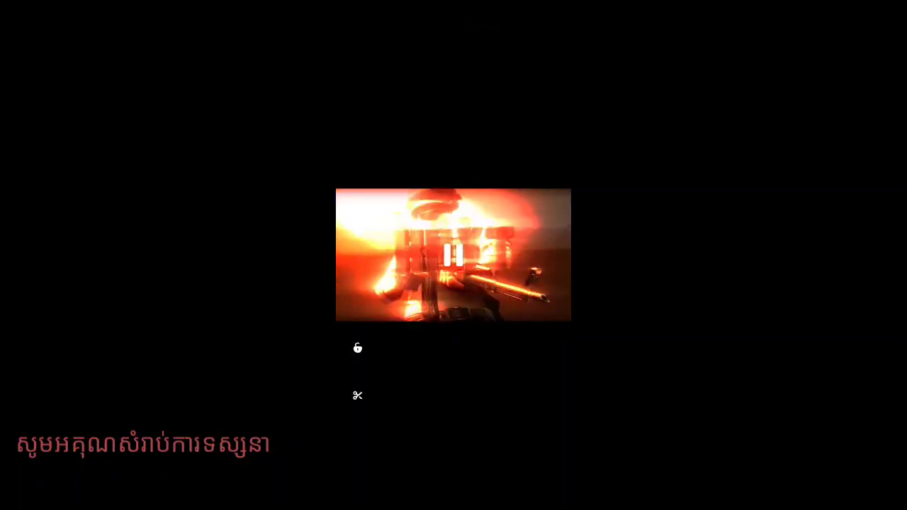
click(454, 255)
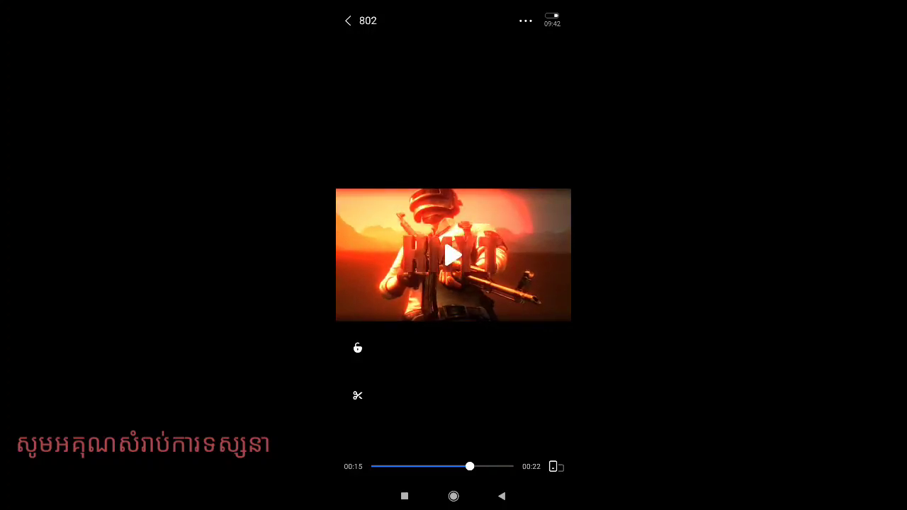
Step: Leave the player, briefly reopen Gallery, and return to the app drawer
click(453, 496)
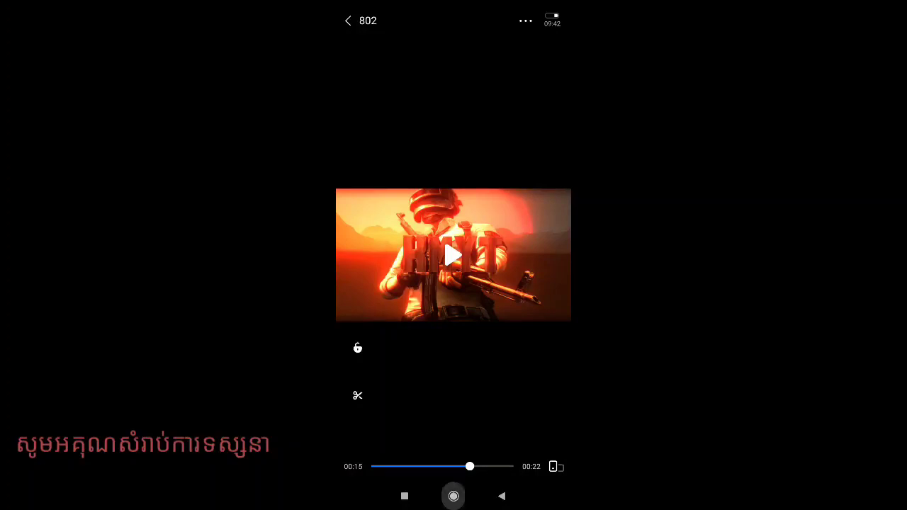
click(481, 194)
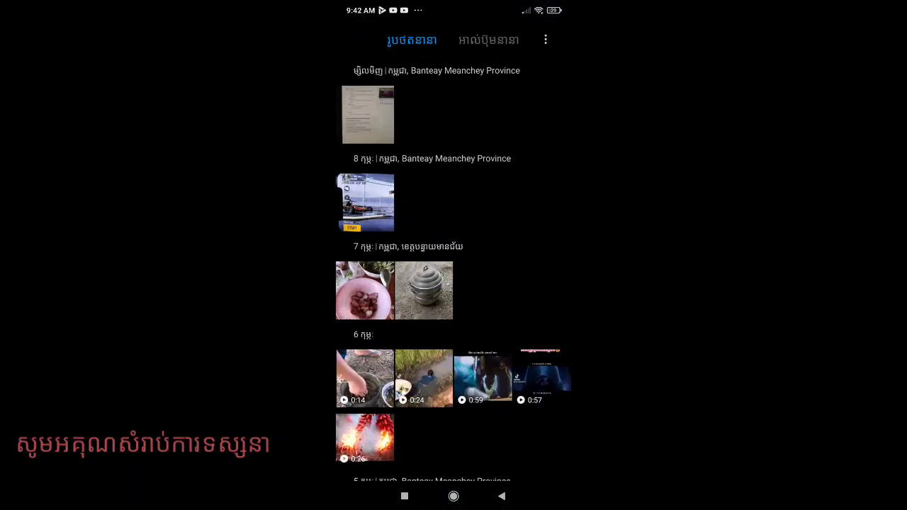
scroll(453, 270, up, 10)
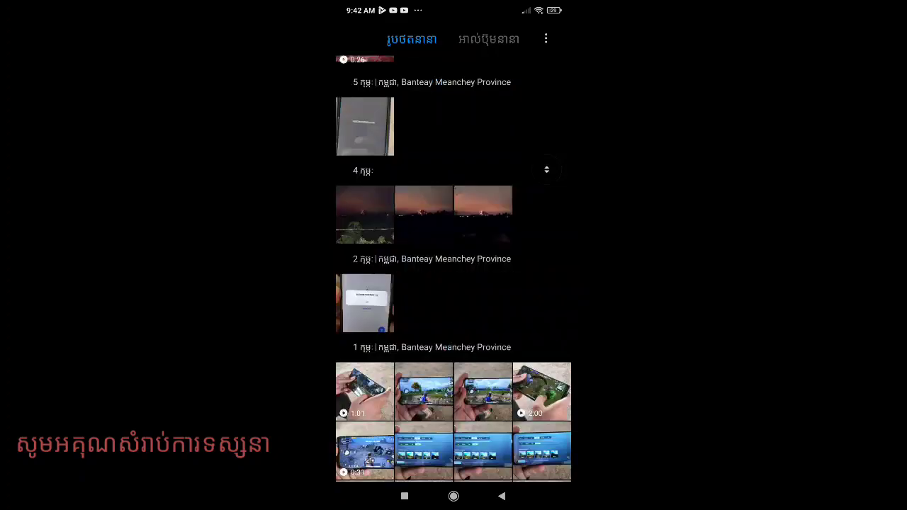
click(453, 496)
scroll(453, 248, down, 4)
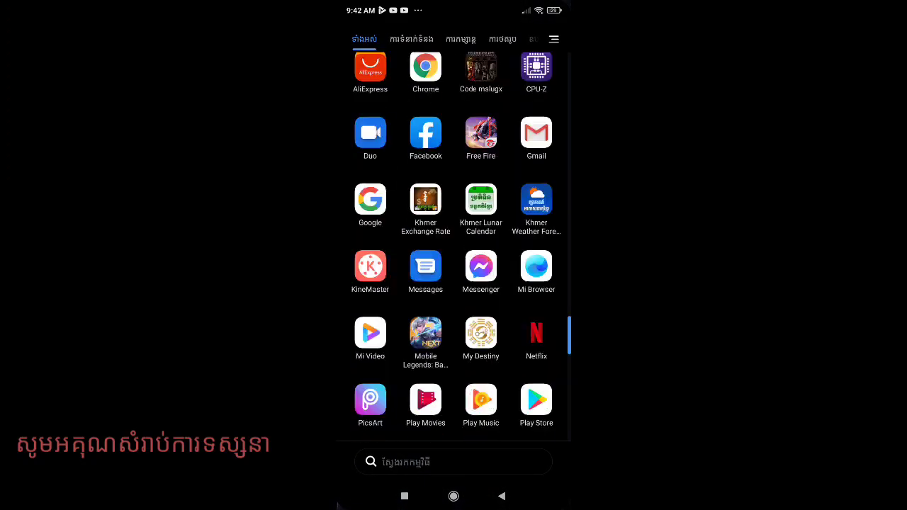
scroll(453, 248, down, 3)
Step: Launch KineMaster and start a new 16:9 project
scroll(454, 248, up, 2)
click(370, 192)
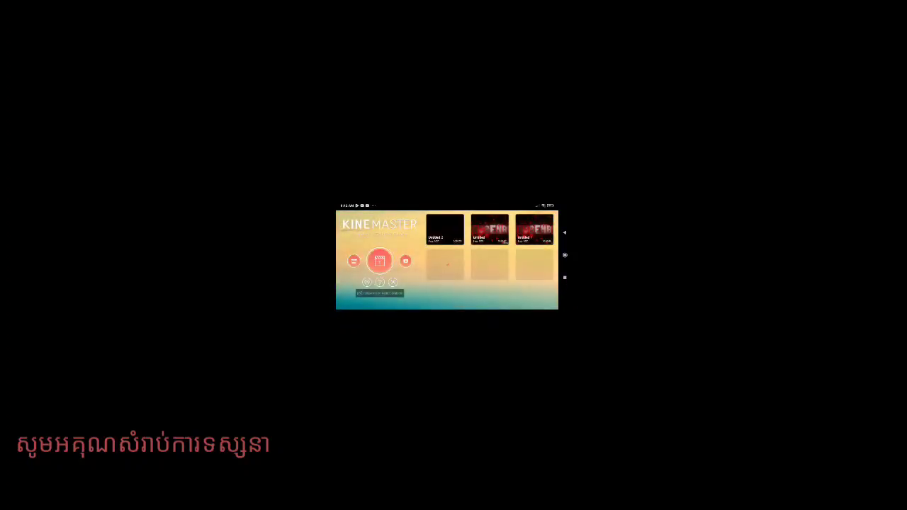
click(380, 261)
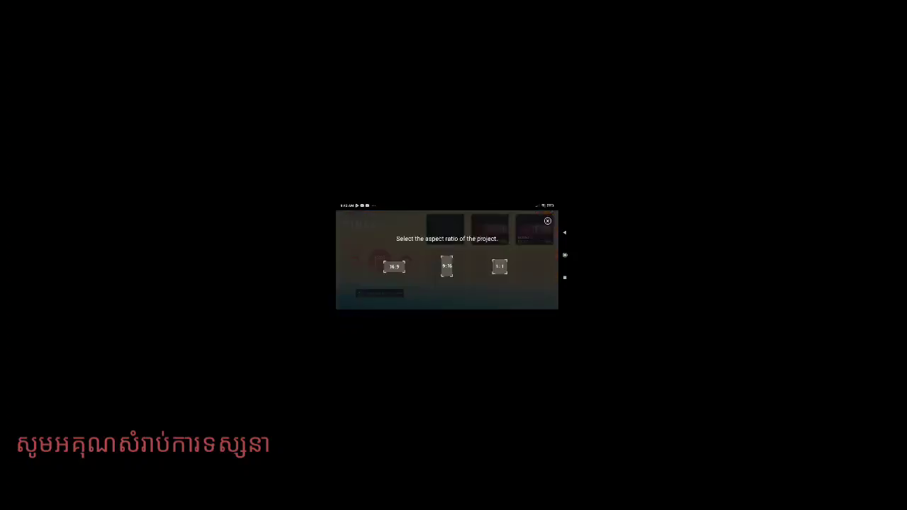
click(394, 266)
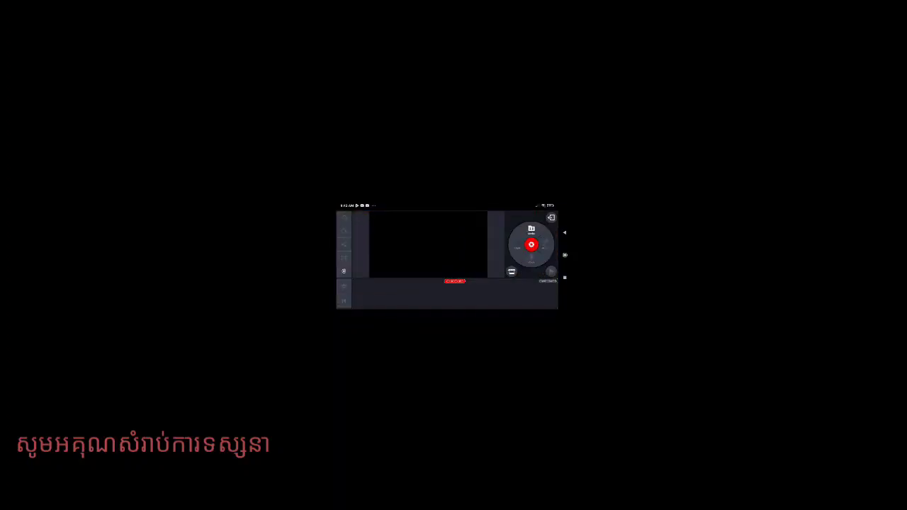
Step: Try adding the intro from the Download folder, dismiss the unsupported-format error, and go home
click(531, 230)
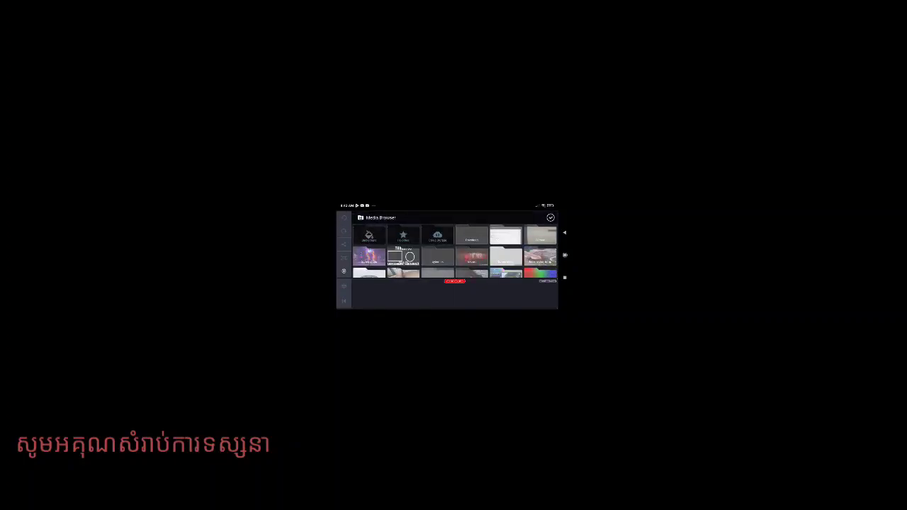
click(471, 236)
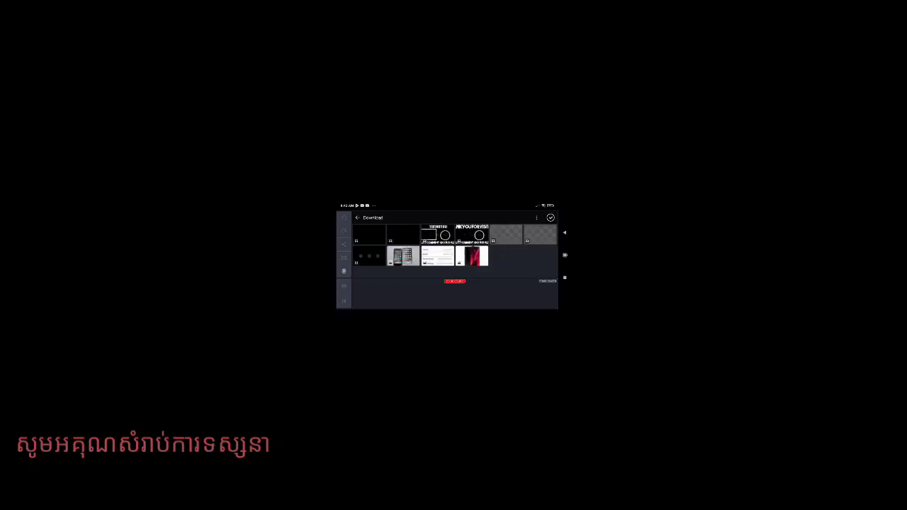
click(437, 256)
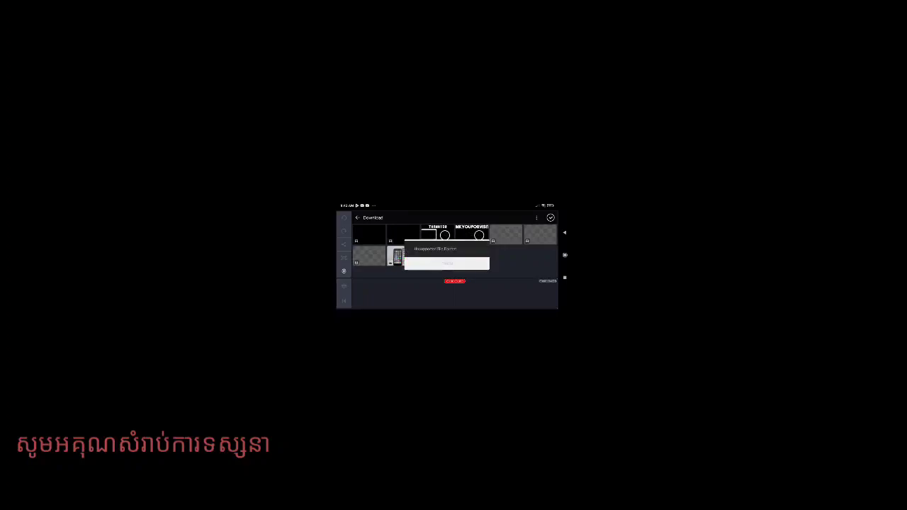
click(447, 263)
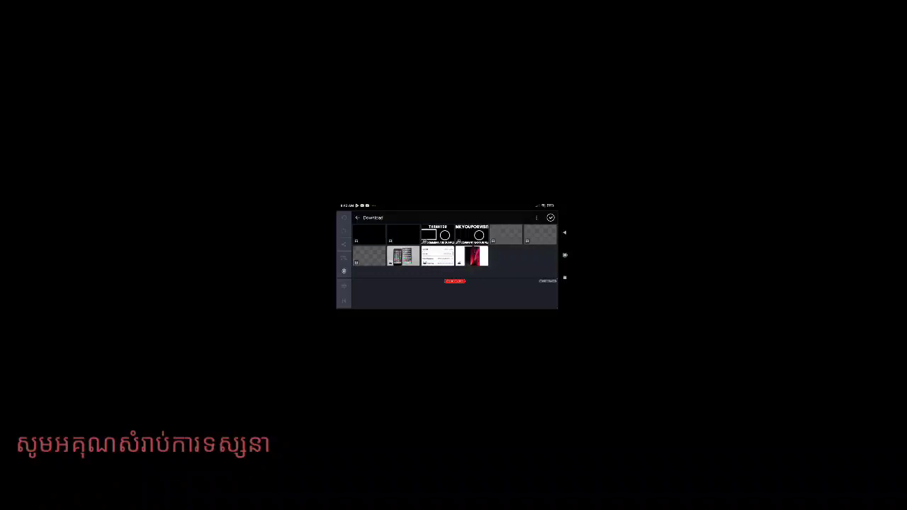
click(565, 255)
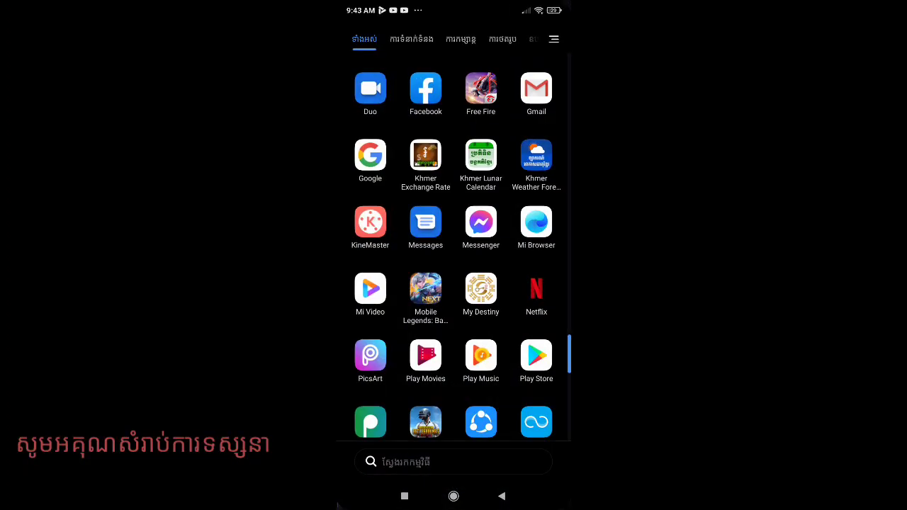
Step: Search the Play Store for 'videom' and launch Video MP3 Converter from its page
click(536, 355)
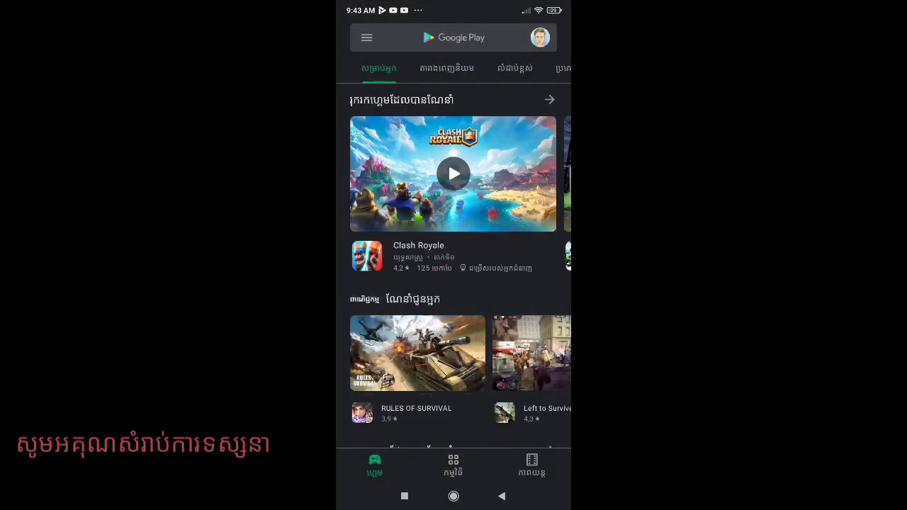
click(454, 37)
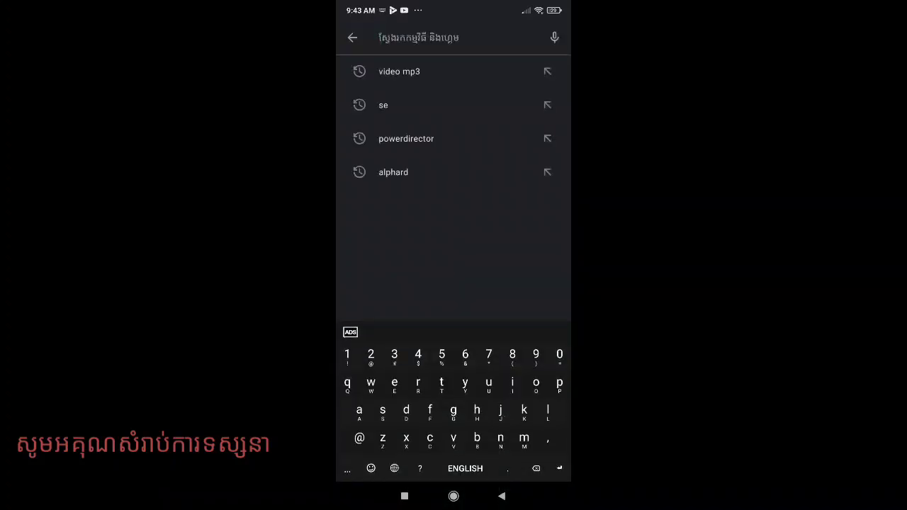
text(v)
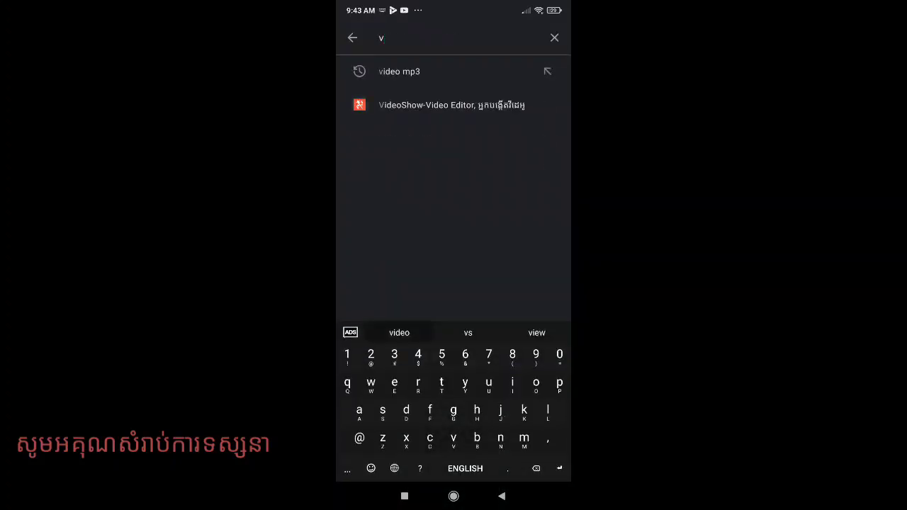
text(ideo)
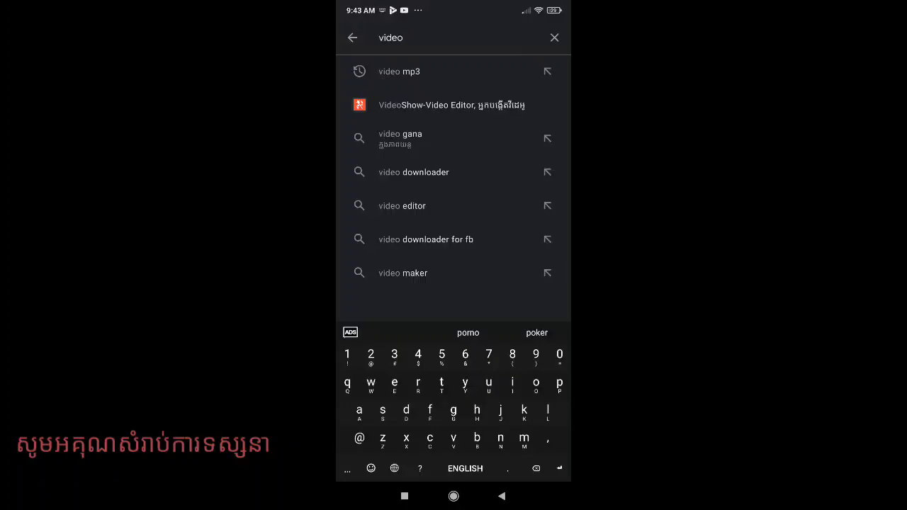
text(m)
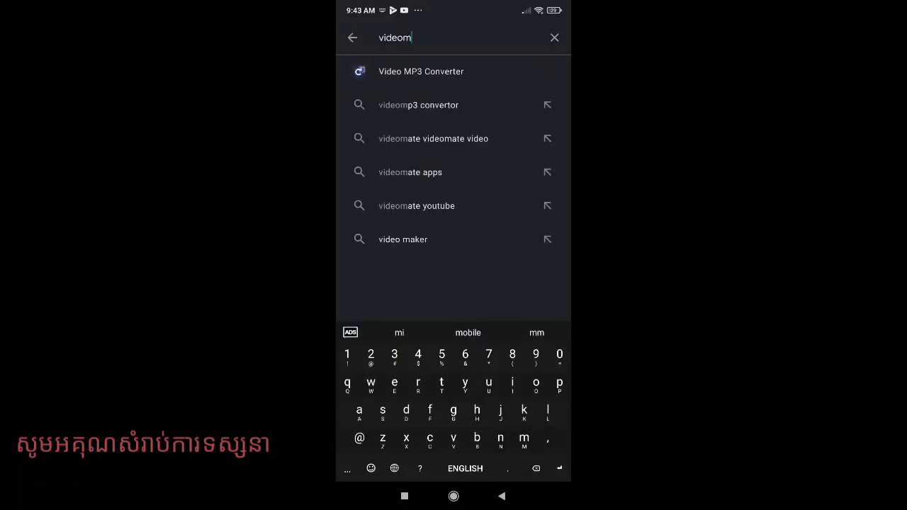
click(420, 71)
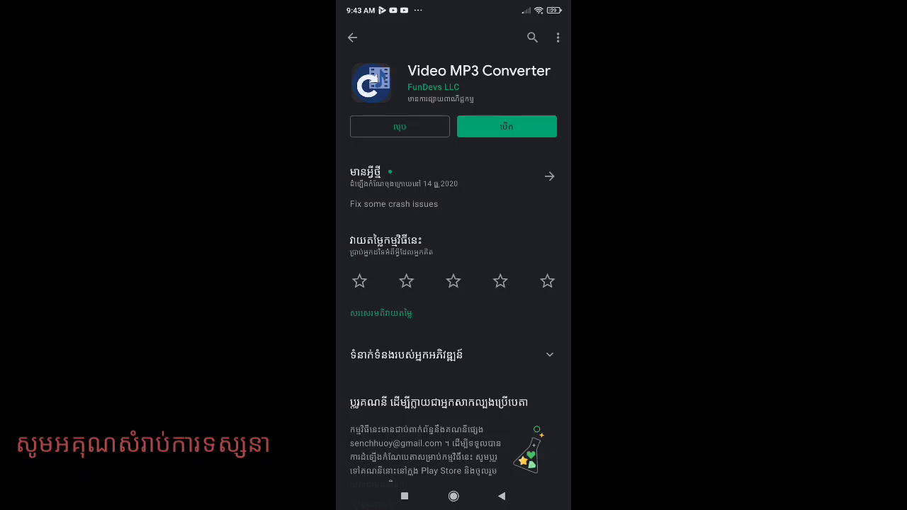
click(506, 126)
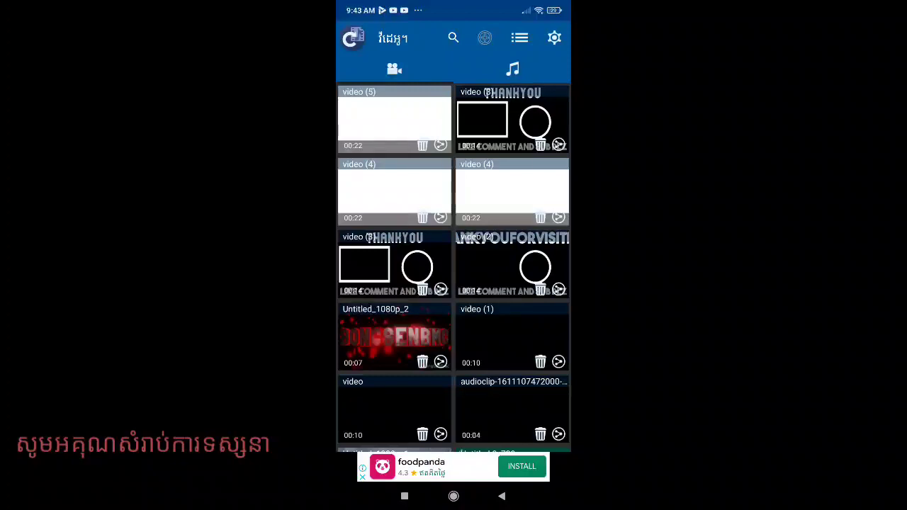
Step: Open the convert dialog for video (5) from the Video MP3 Converter list
click(393, 119)
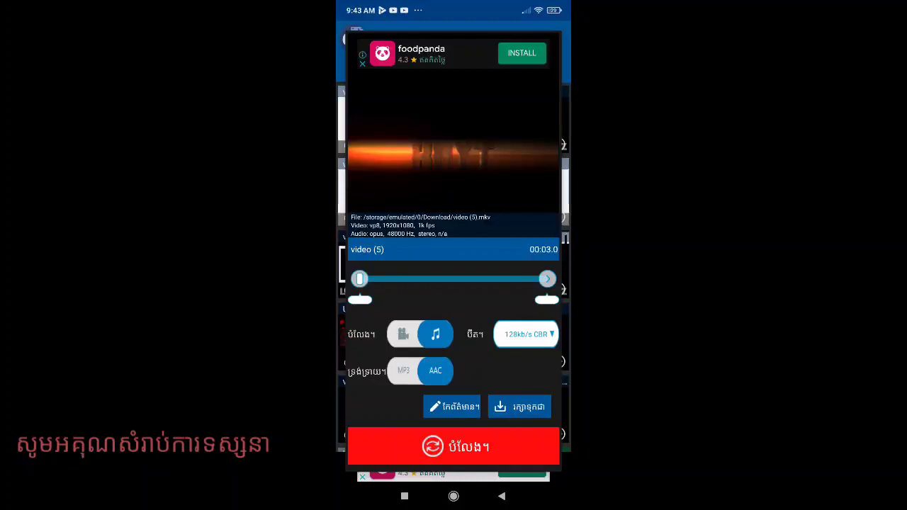
Step: Switch output to video at 60 FPS, 1920x1080, ultrafast preset, and convert to video (5)-mc.mp4
click(403, 333)
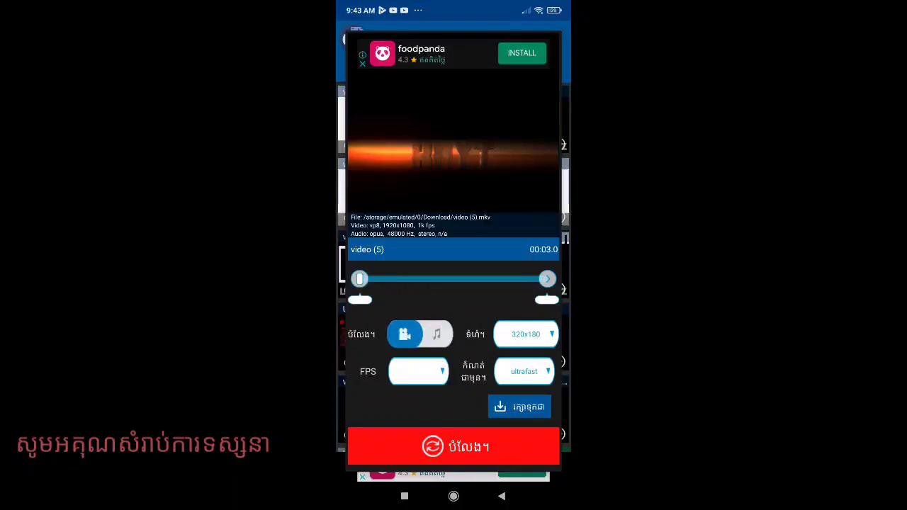
click(418, 372)
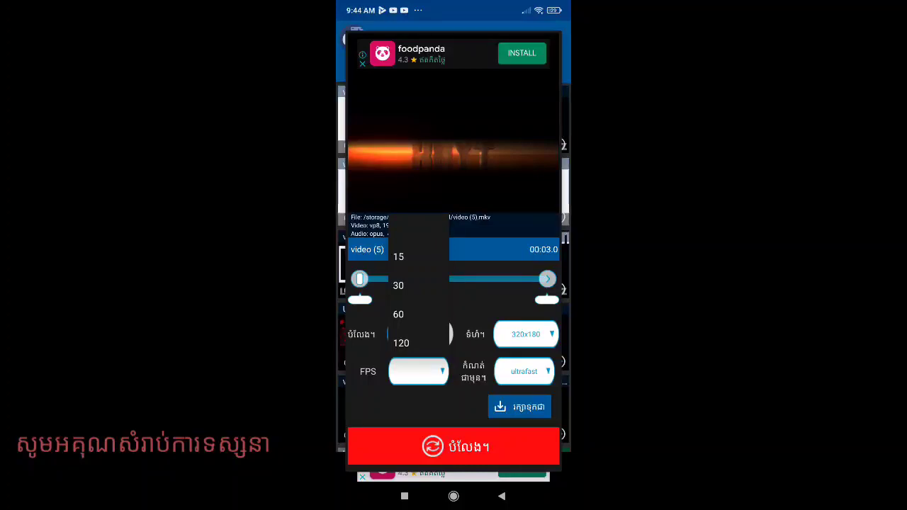
click(398, 313)
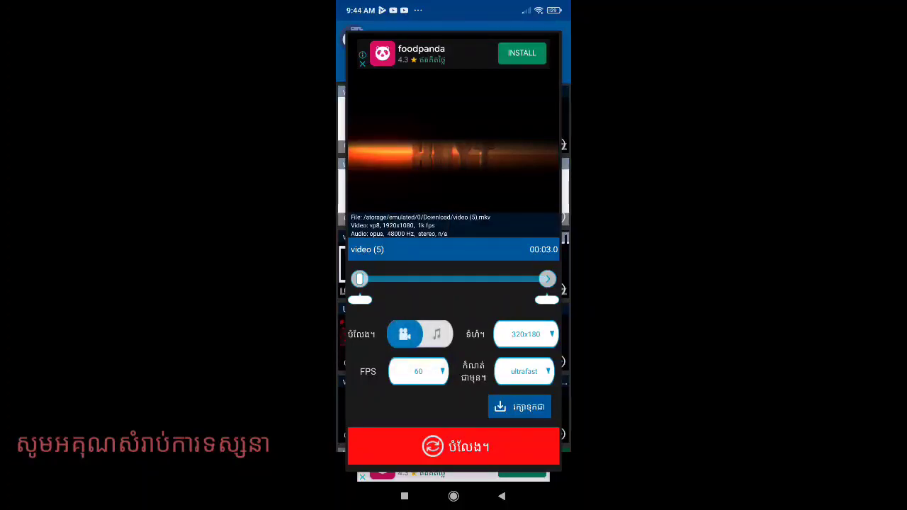
click(526, 333)
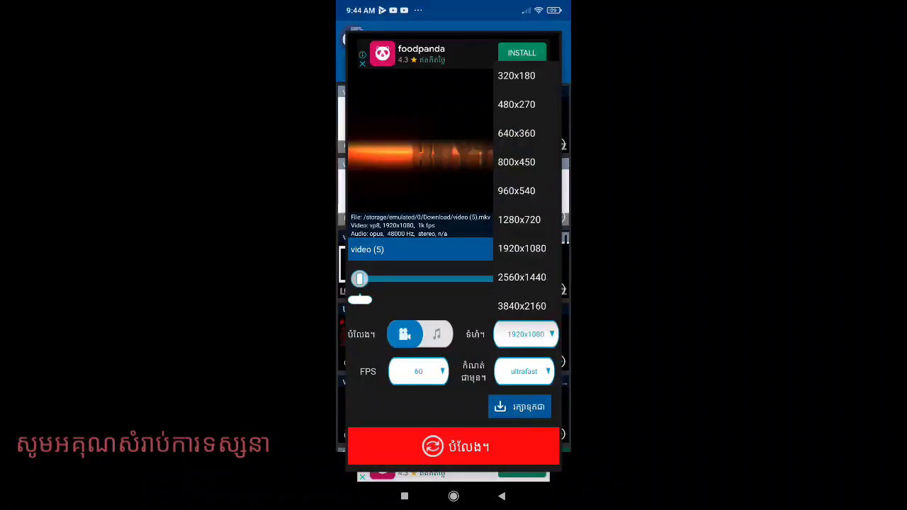
click(522, 248)
click(524, 371)
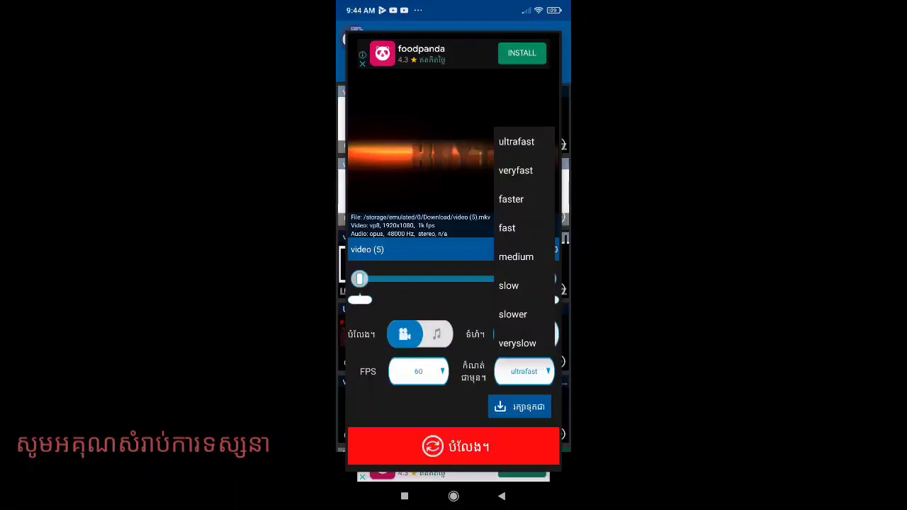
click(516, 142)
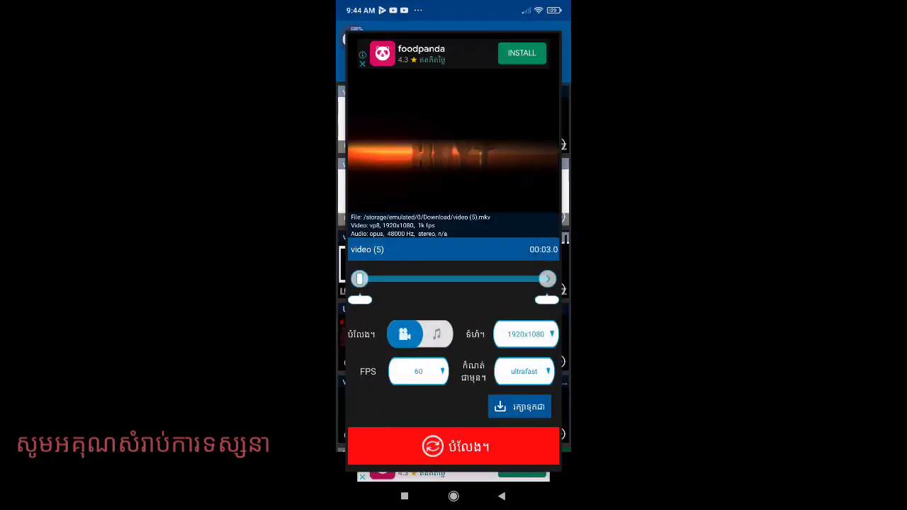
click(453, 445)
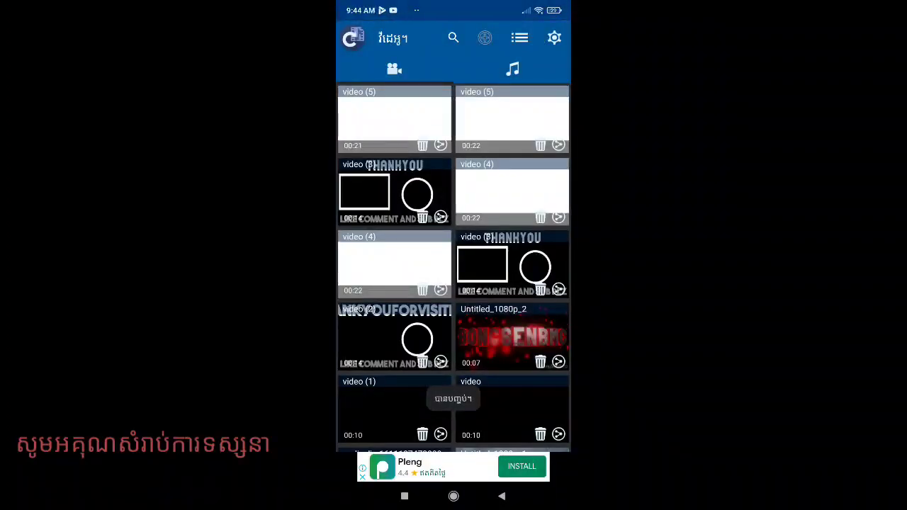
click(454, 496)
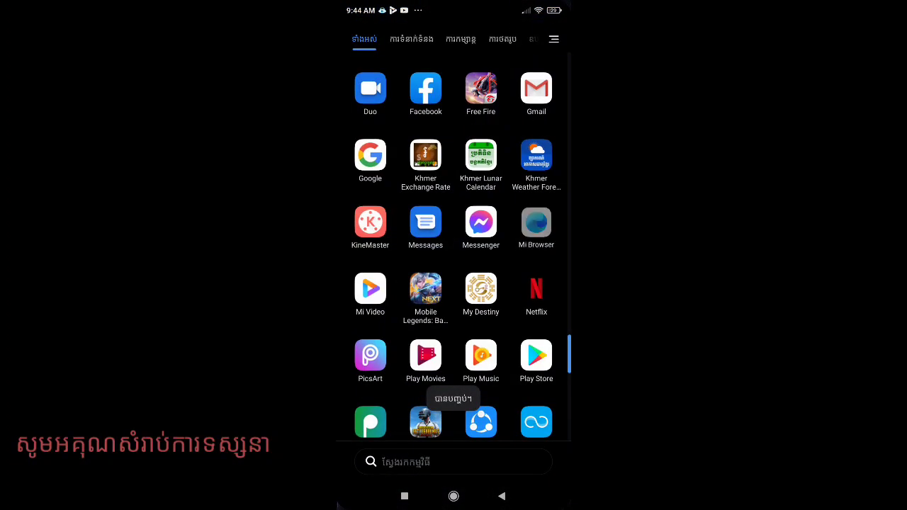
scroll(453, 245, up, 10)
scroll(454, 244, down, 15)
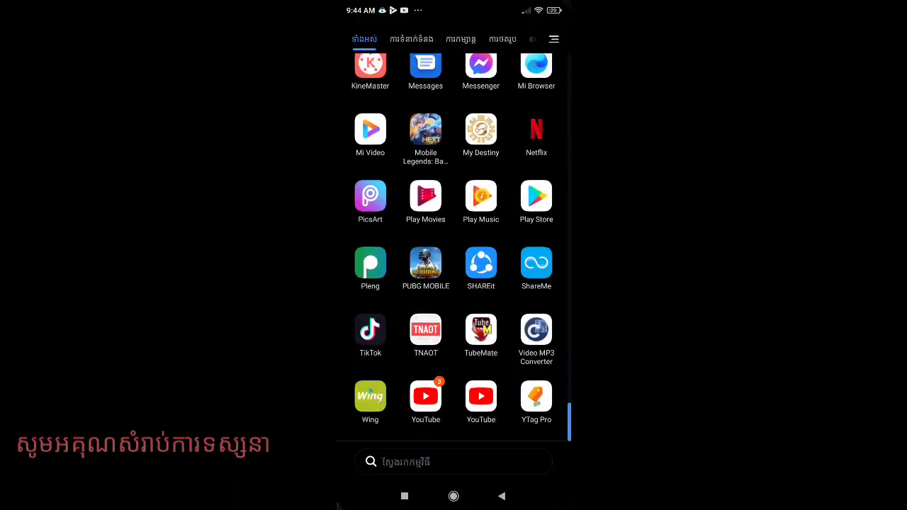
scroll(454, 244, up, 3)
scroll(453, 255, up, 5)
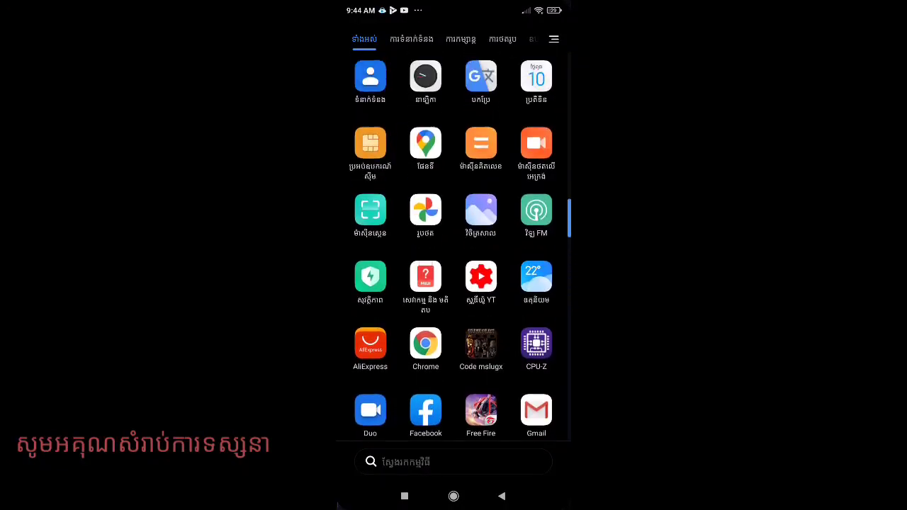
click(480, 208)
scroll(453, 270, up, 15)
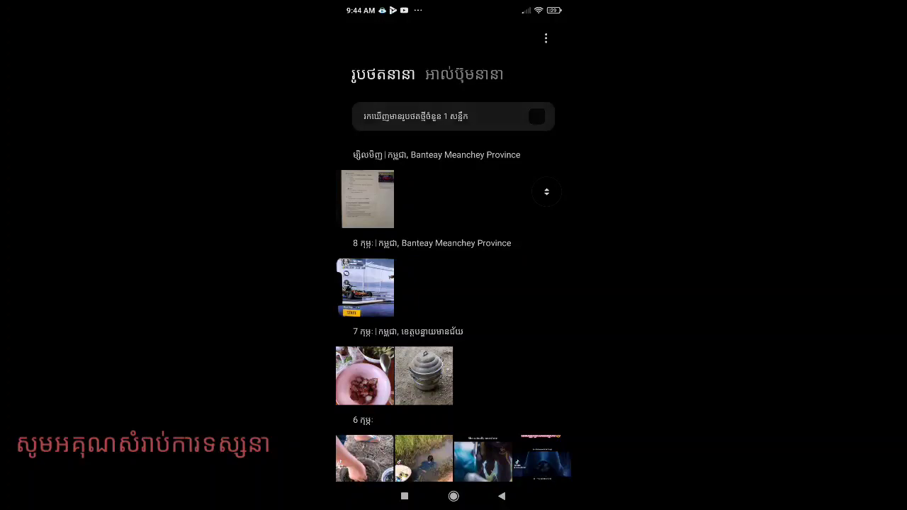
click(453, 116)
click(365, 183)
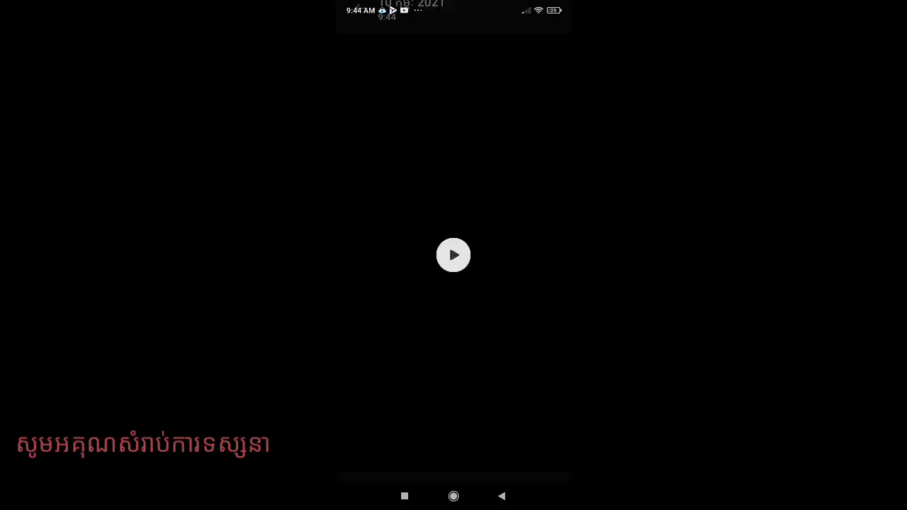
click(454, 255)
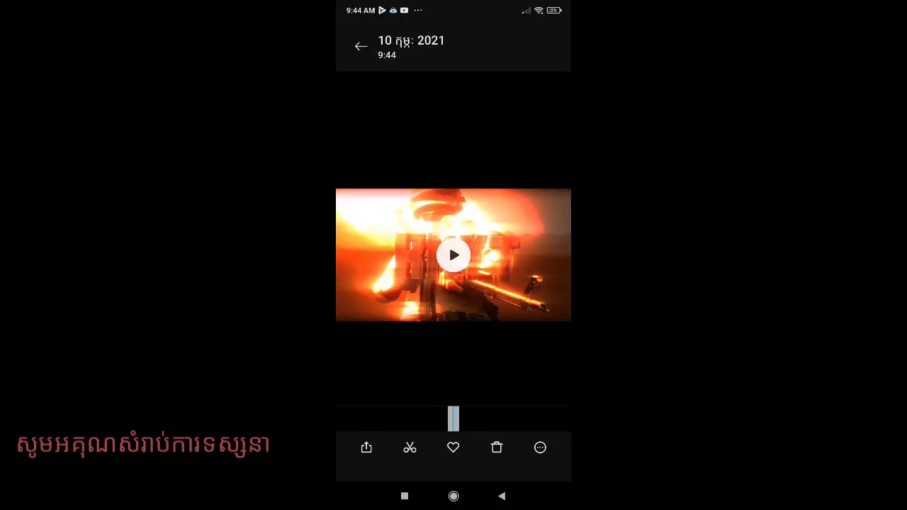
key(Escape)
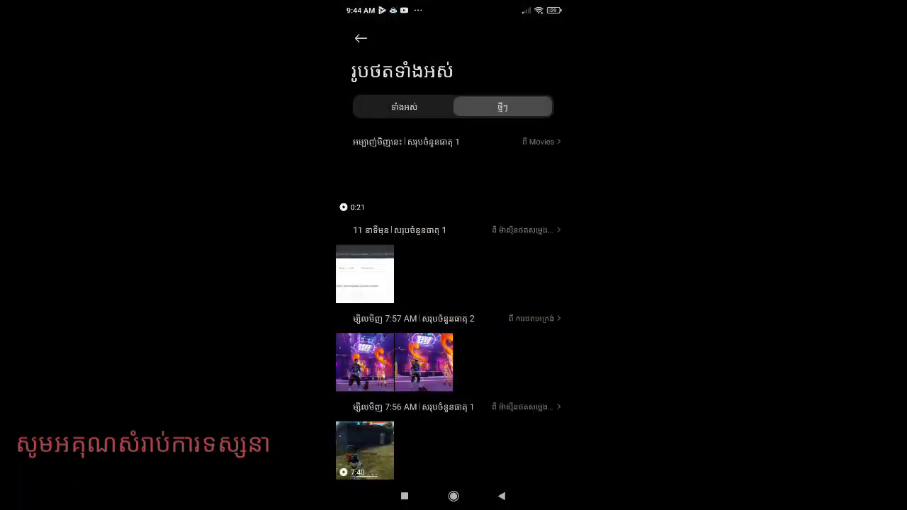
key(Escape)
key(Escape)
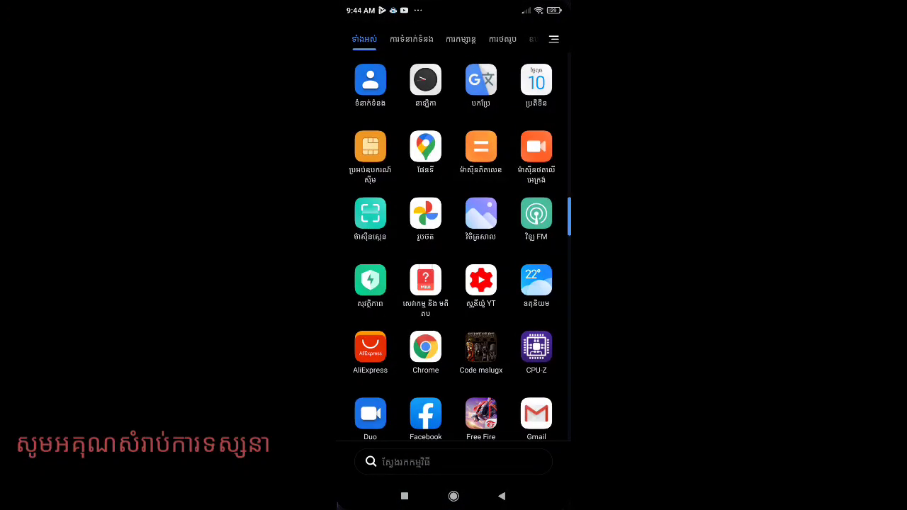
Step: Launch KineMaster and create a new 16:9 landscape project
scroll(460, 246, down, 5)
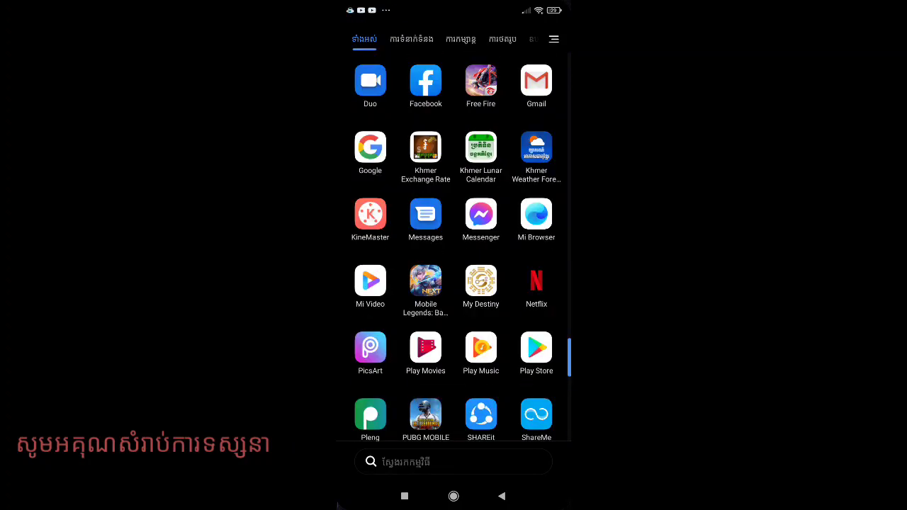
click(369, 214)
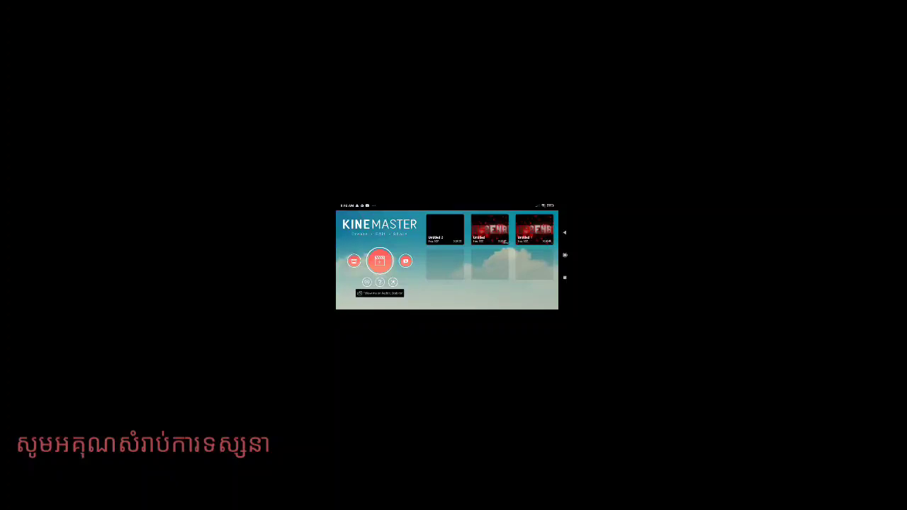
click(379, 261)
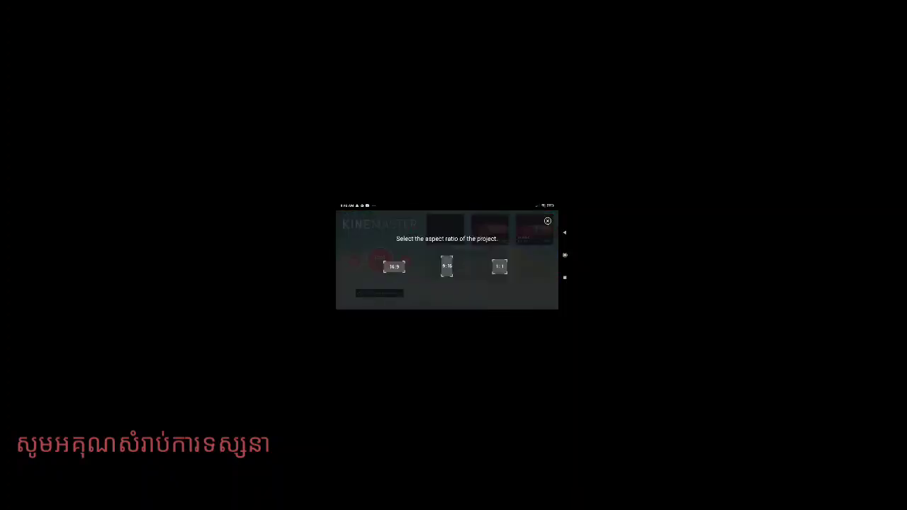
click(393, 266)
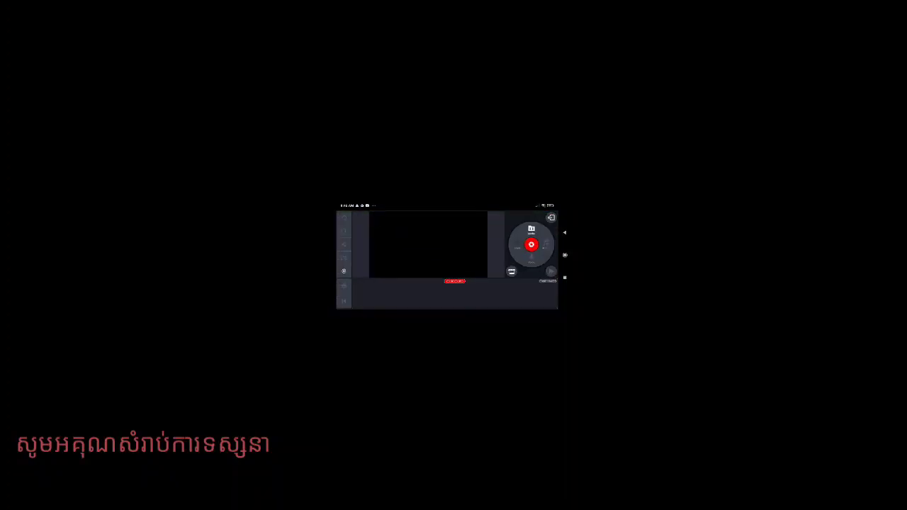
Step: Add the converted PUBG intro clip from the Movies folder to the timeline
click(531, 229)
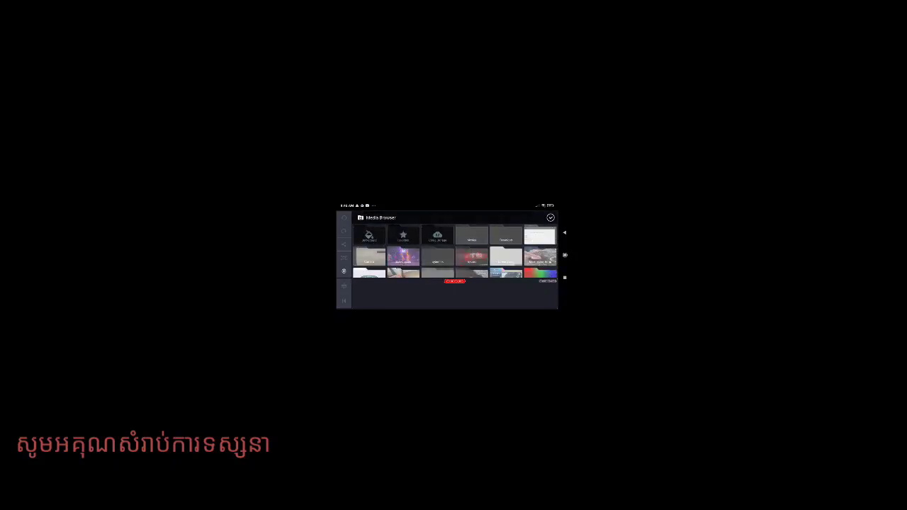
click(472, 234)
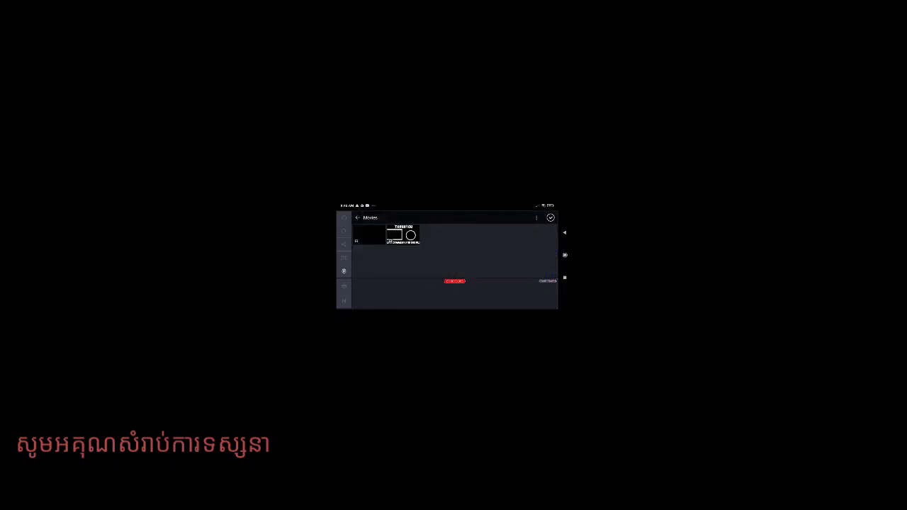
click(368, 234)
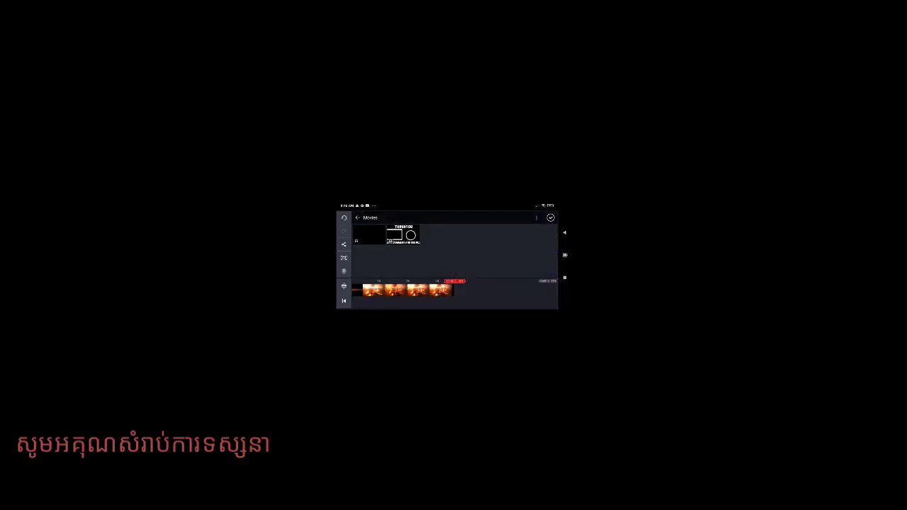
scroll(453, 289, left, 5)
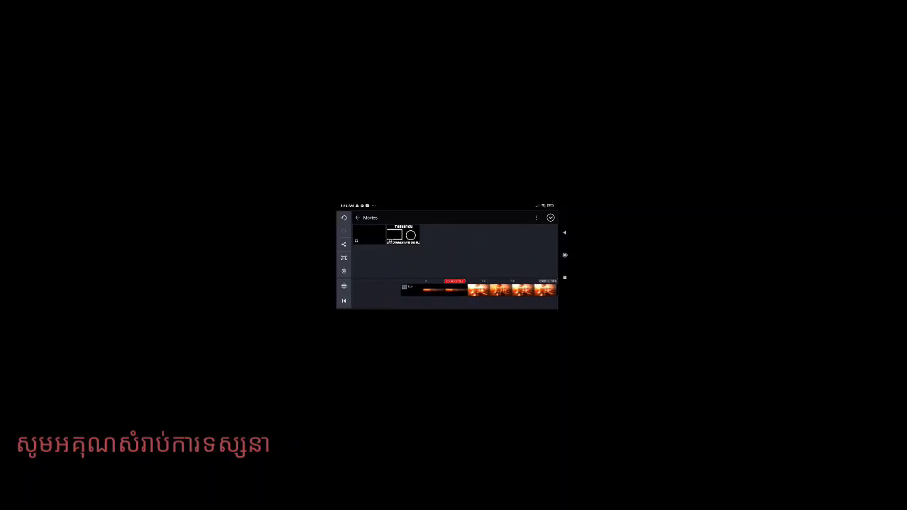
click(550, 218)
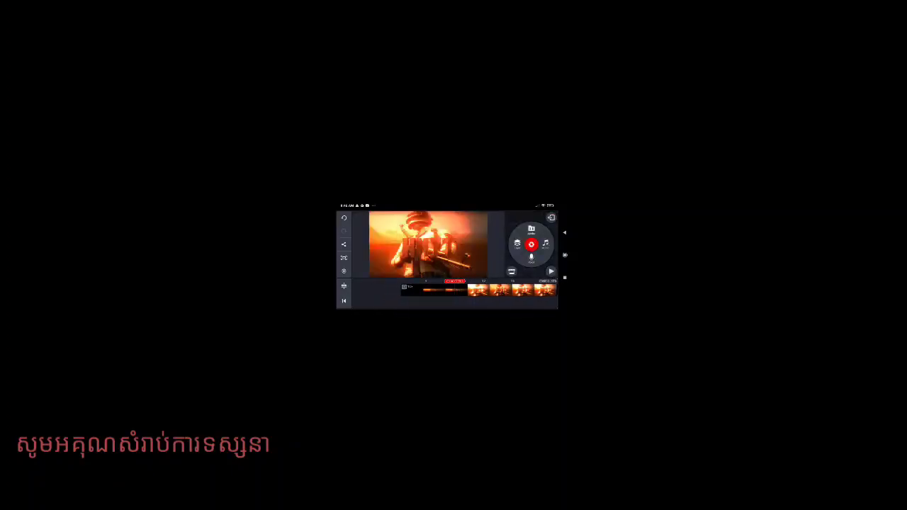
click(551, 271)
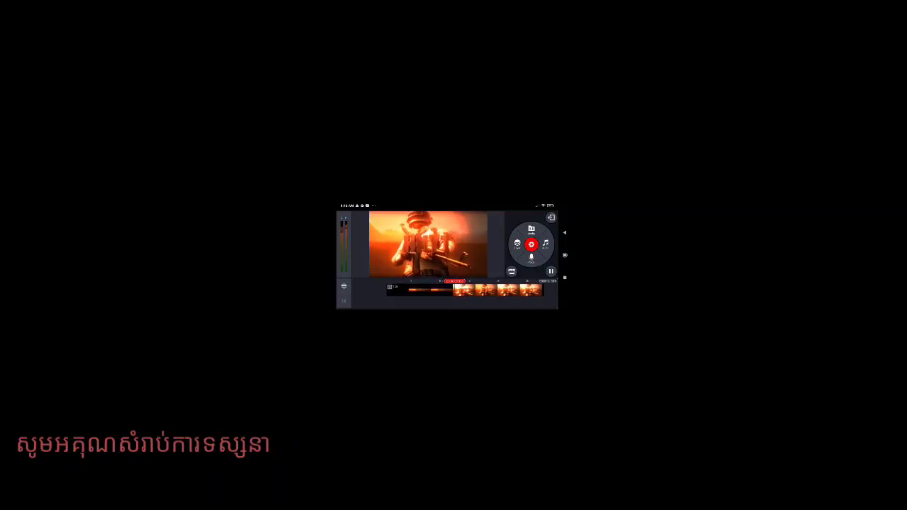
click(551, 270)
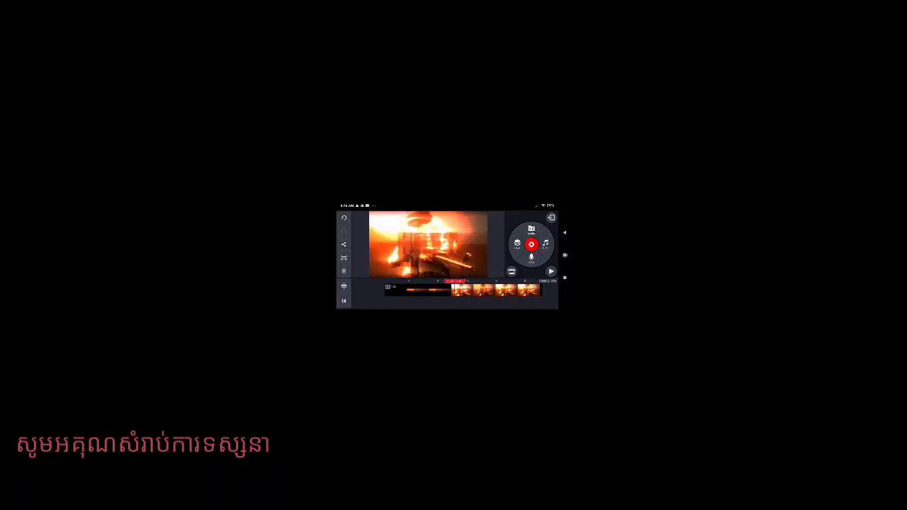